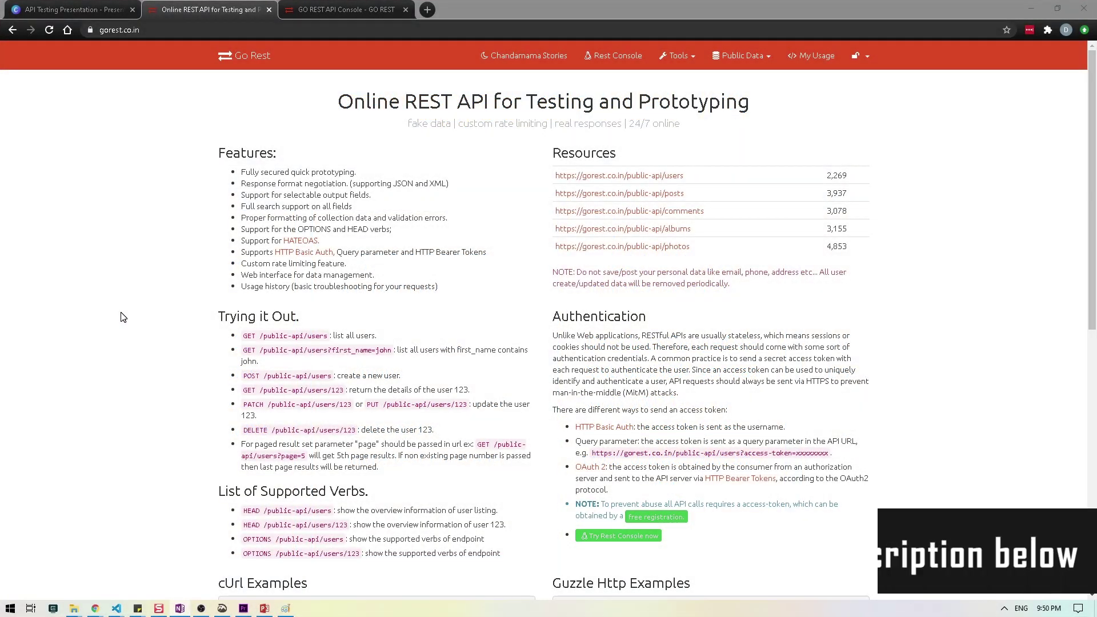
Step: Bring the GoRest site forward and open the account dropdown in the navbar
key("alt+Tab")
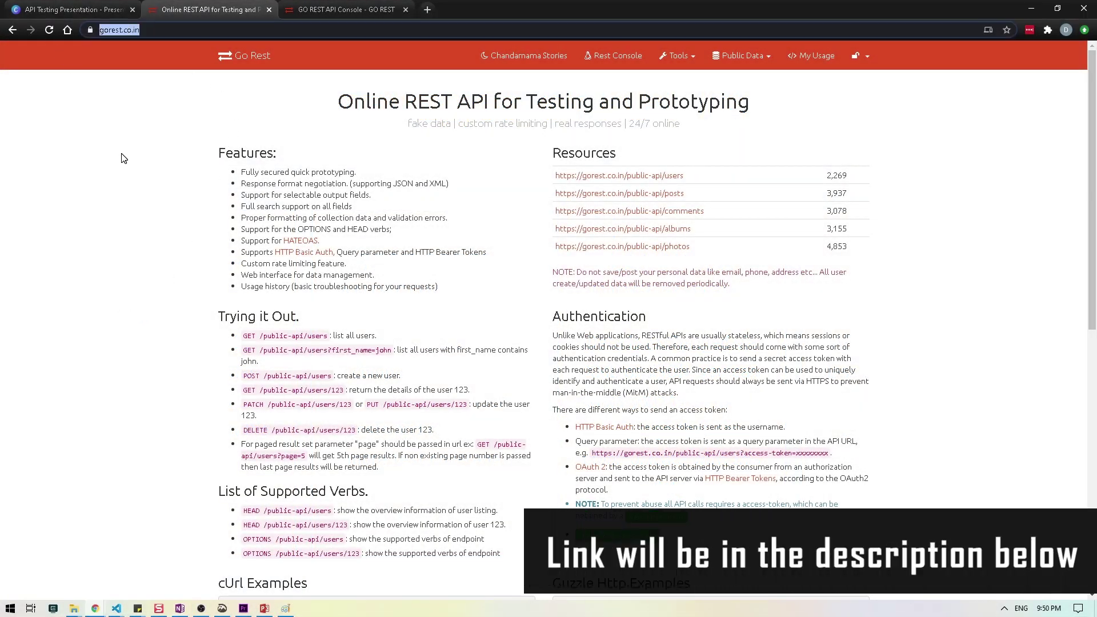
left_click(161, 158)
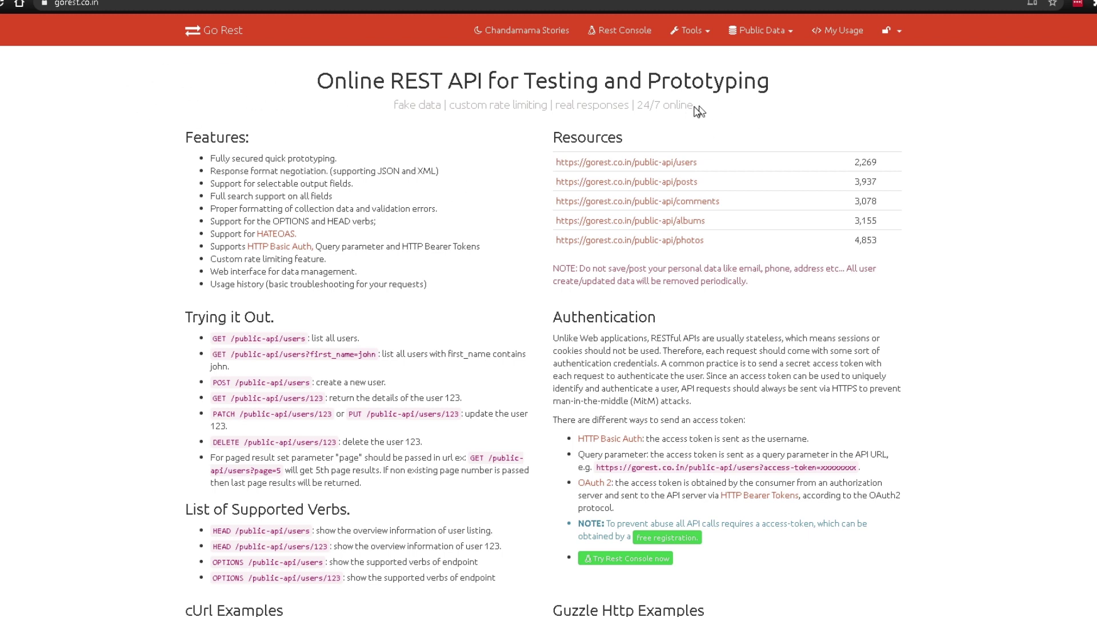
left_click(898, 41)
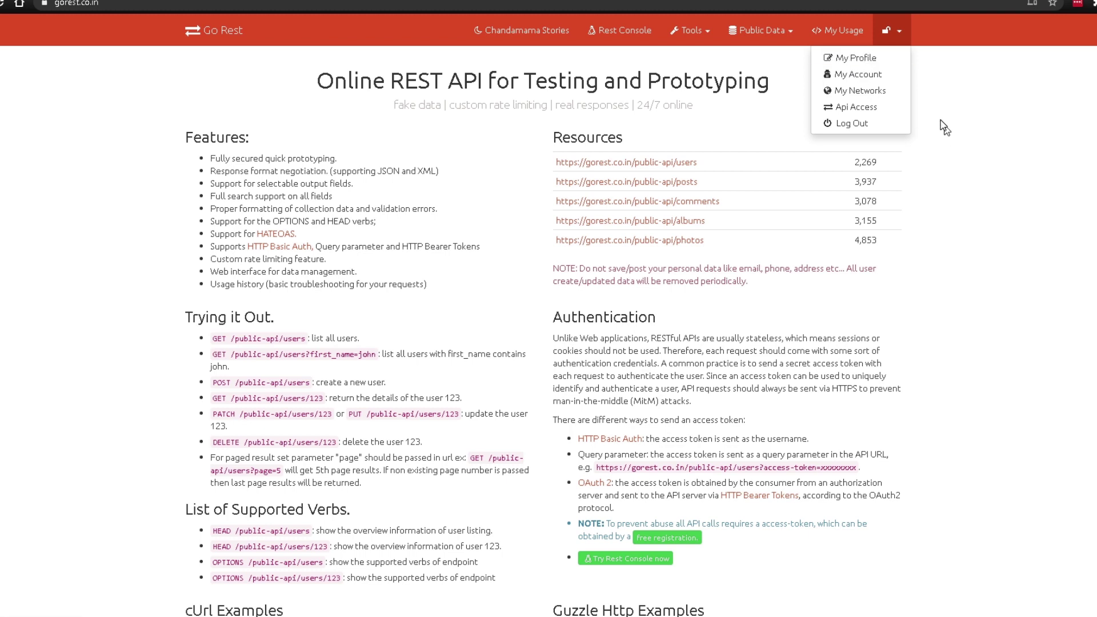
Step: From My Profile's Api Access page, generate and save a new access token, then return home
left_click(881, 59)
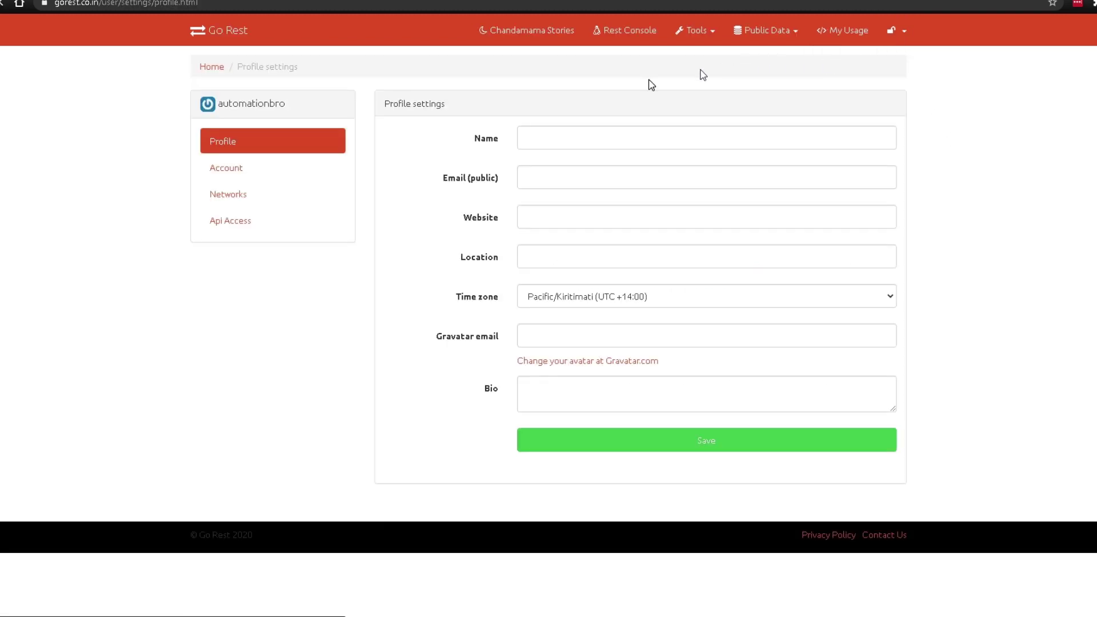
left_click(238, 219)
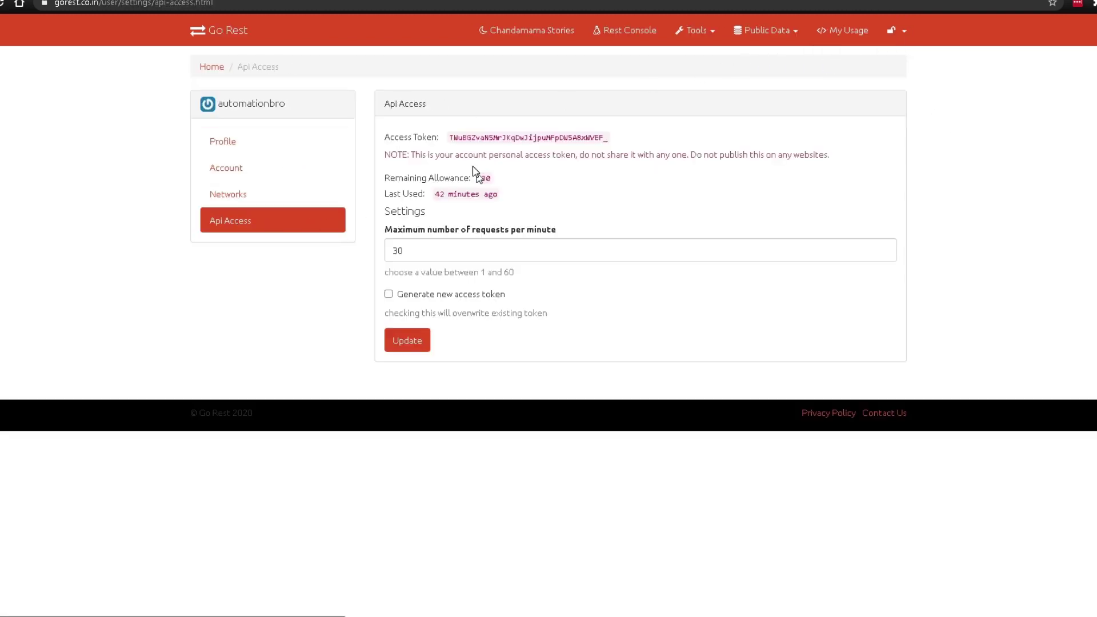
left_click_drag(446, 140, 628, 142)
left_click(633, 172)
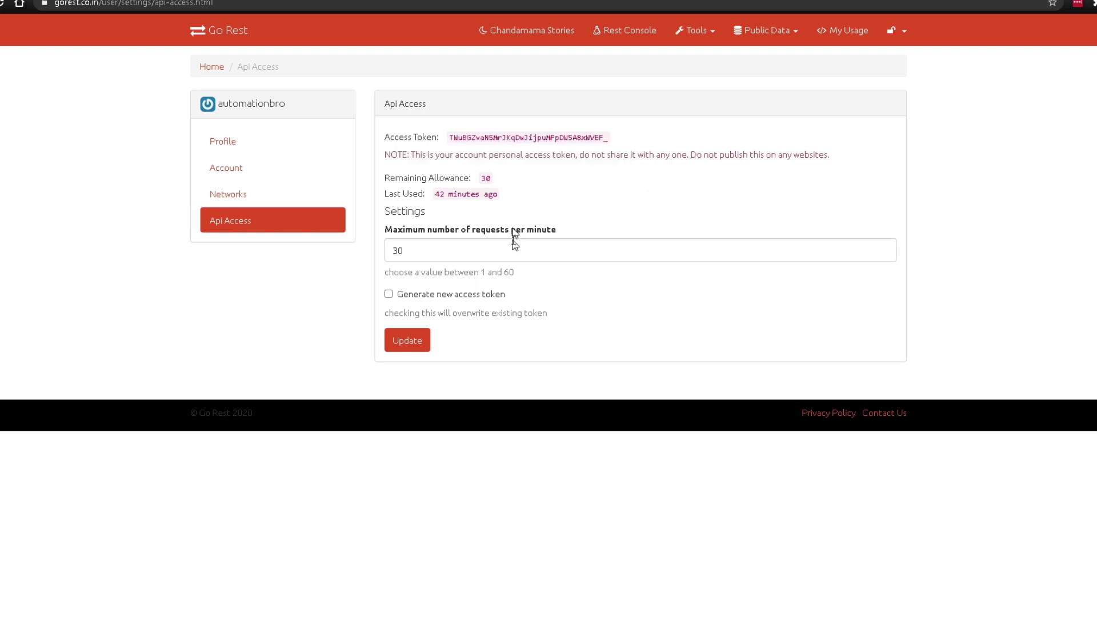
left_click(425, 308)
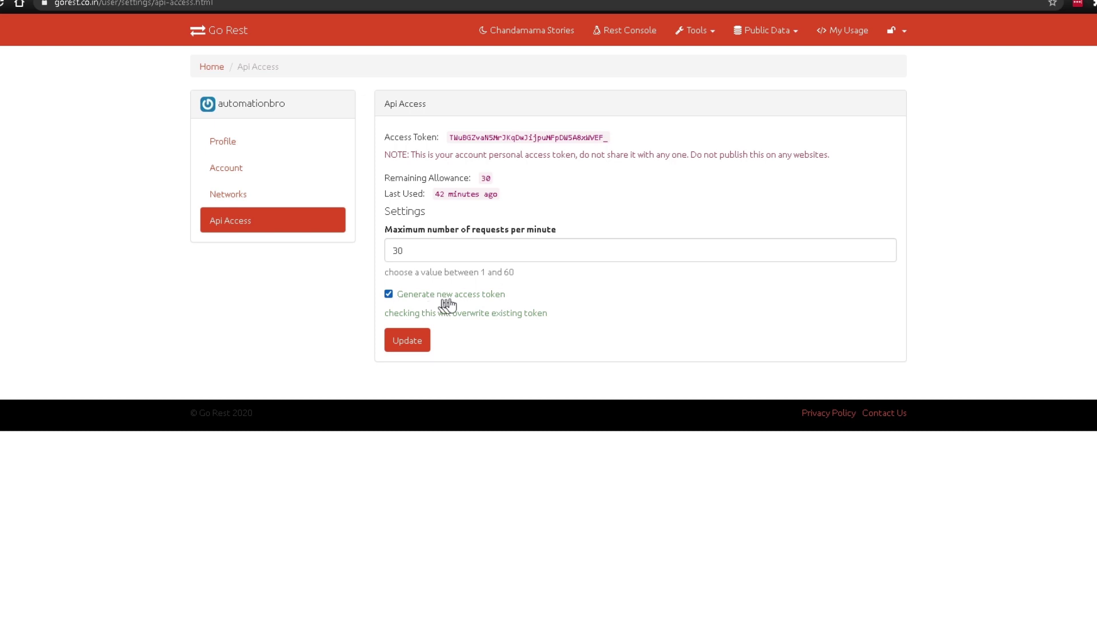
left_click(400, 341)
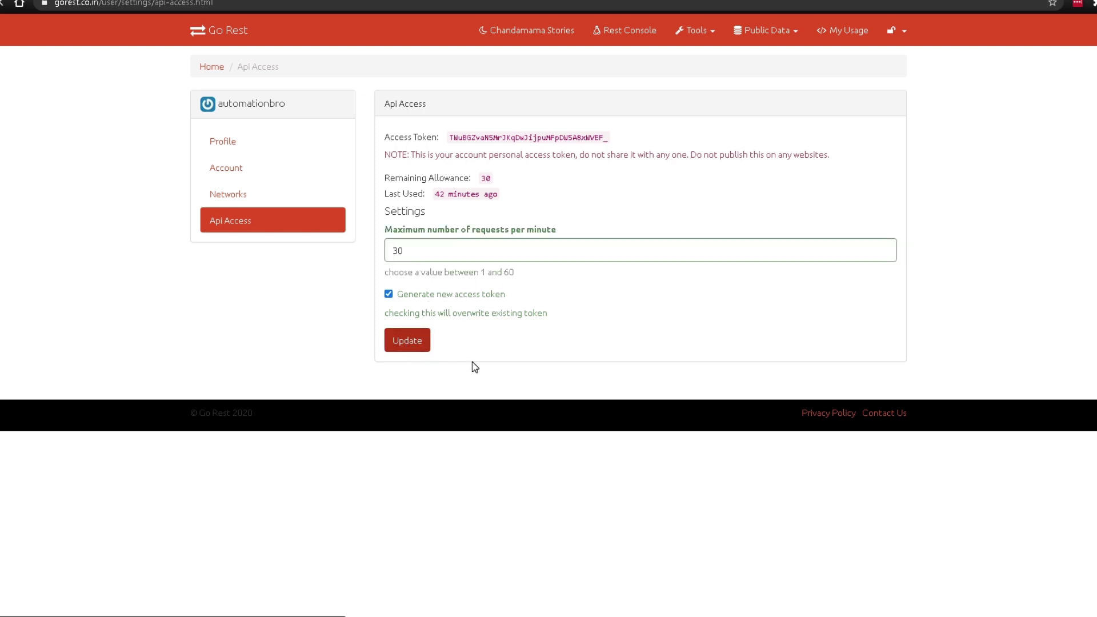
left_click_drag(472, 182, 577, 198)
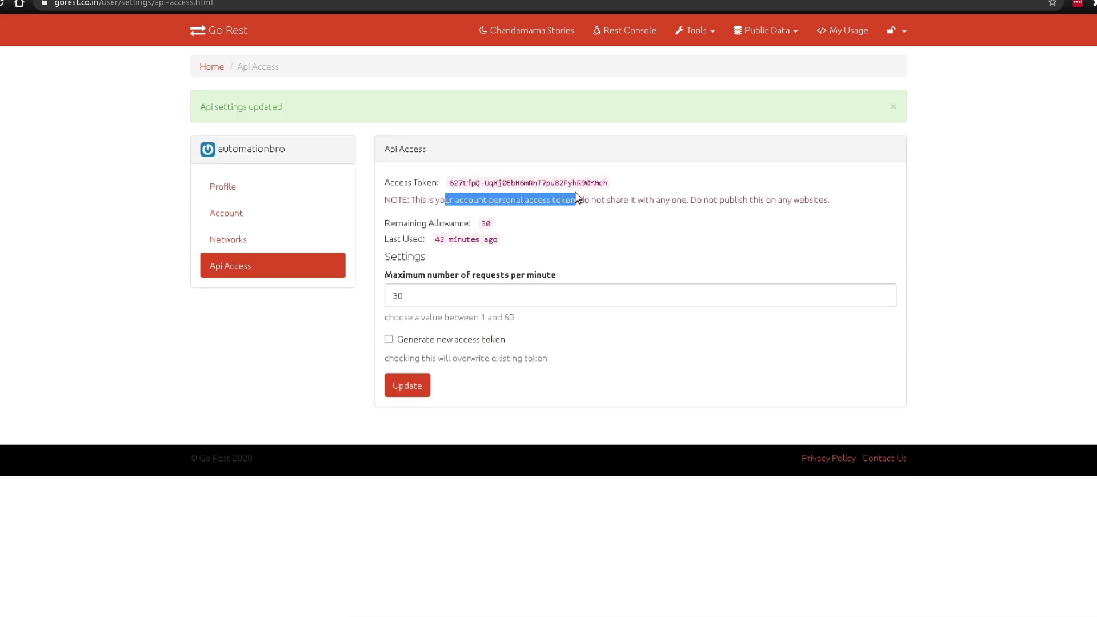
left_click(578, 180)
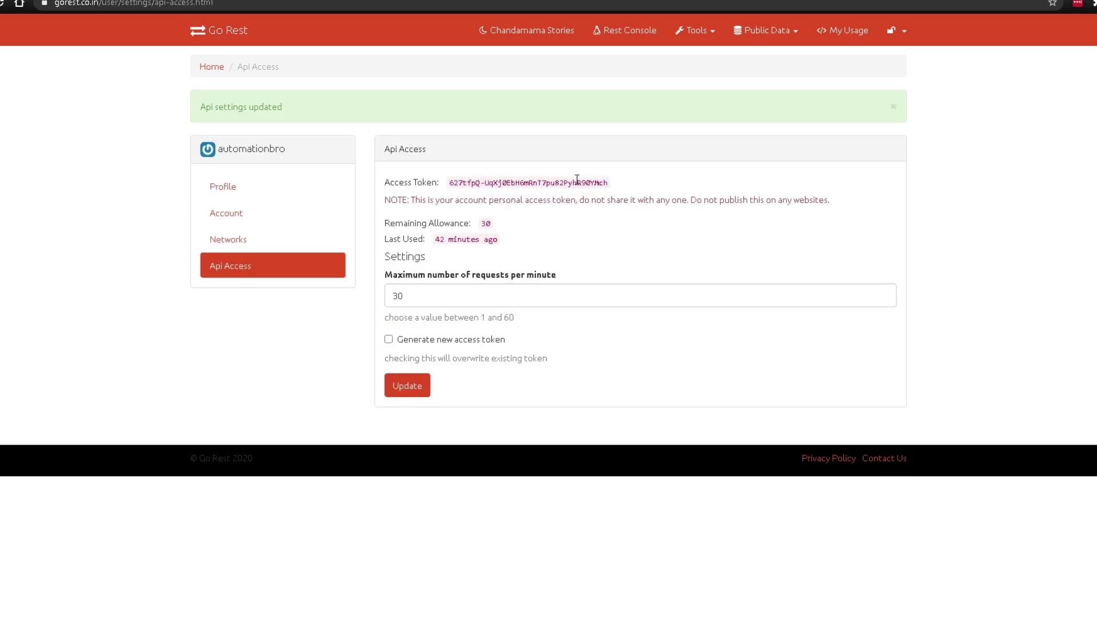
left_click(213, 70)
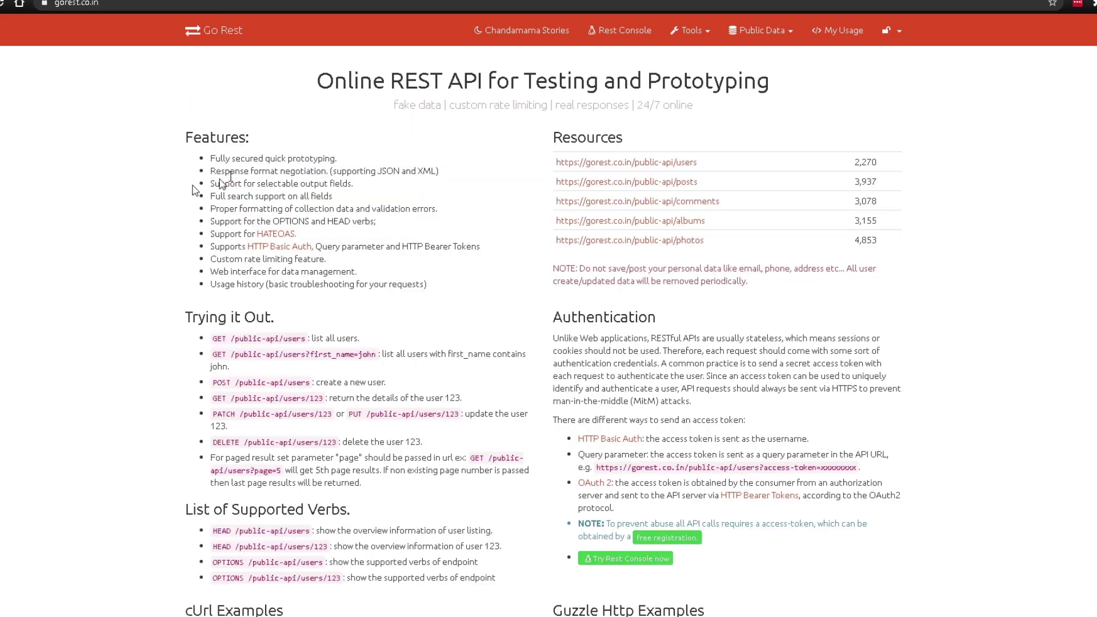
Step: Open the REST console from the navbar, coming back to it after a brief visit home
left_click(620, 42)
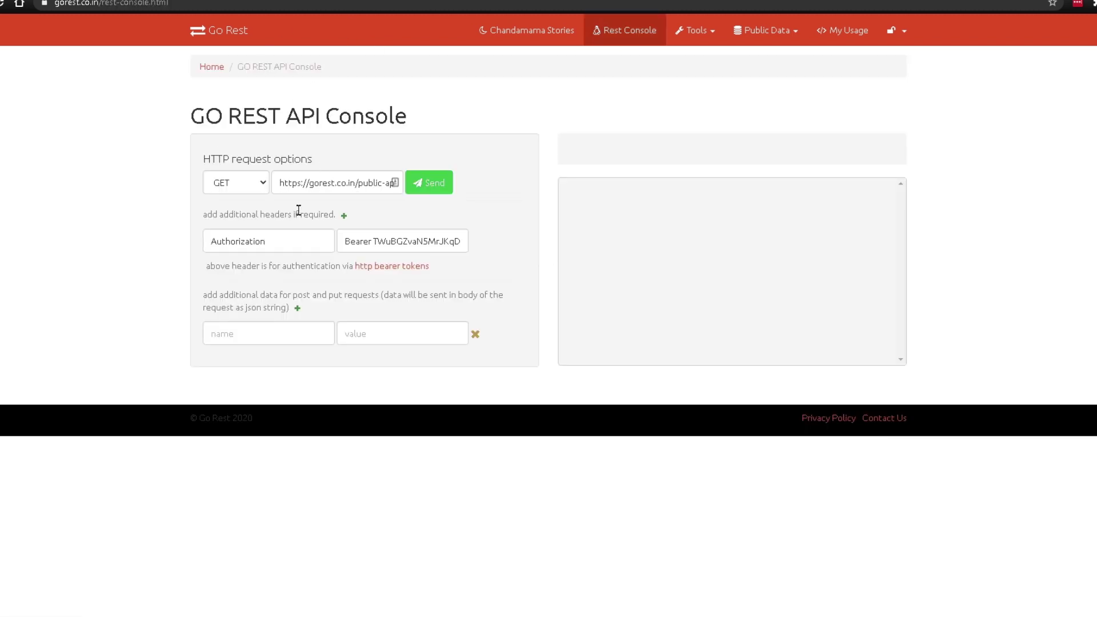
left_click(211, 66)
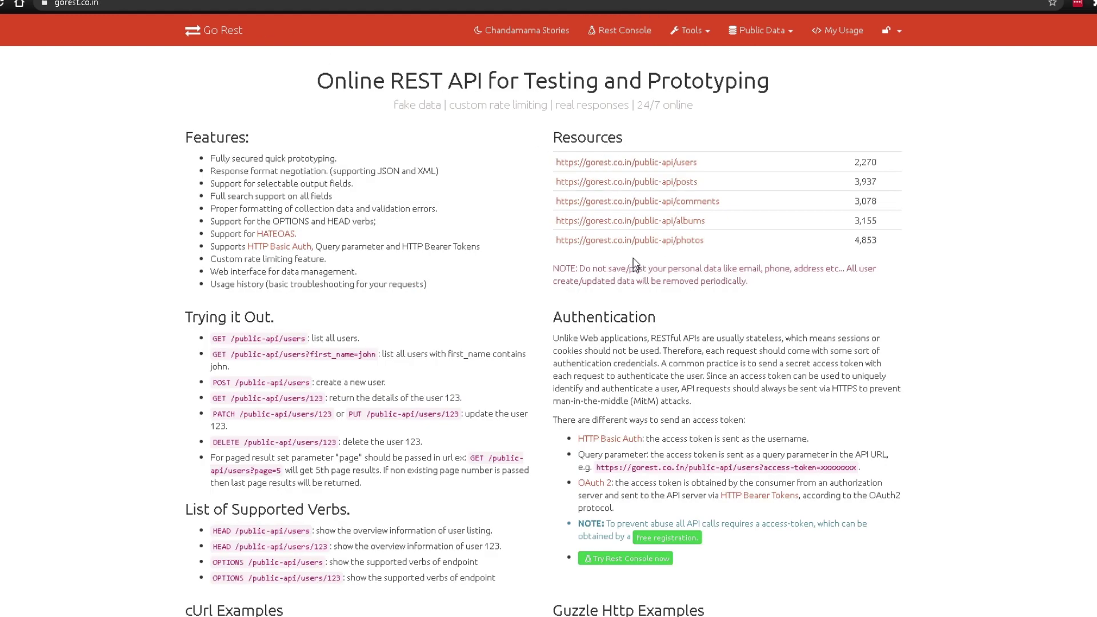
key("alt+Left")
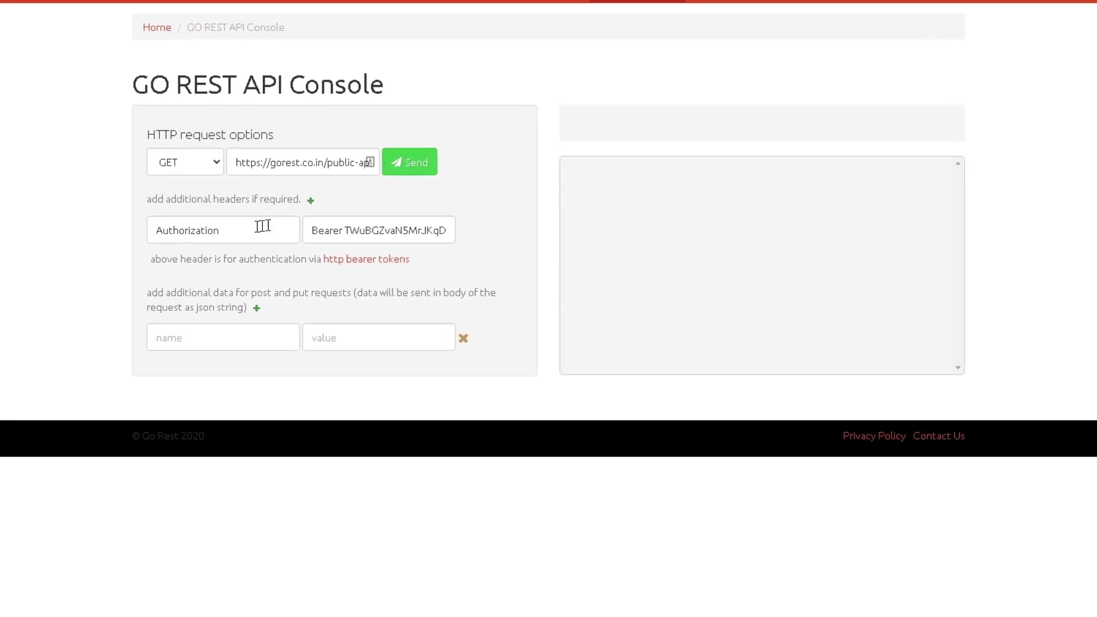
Step: Inspect the prefilled Authorization header, Bearer token and public-api/users request URL
left_click_drag(248, 241, 110, 237)
left_click(188, 252)
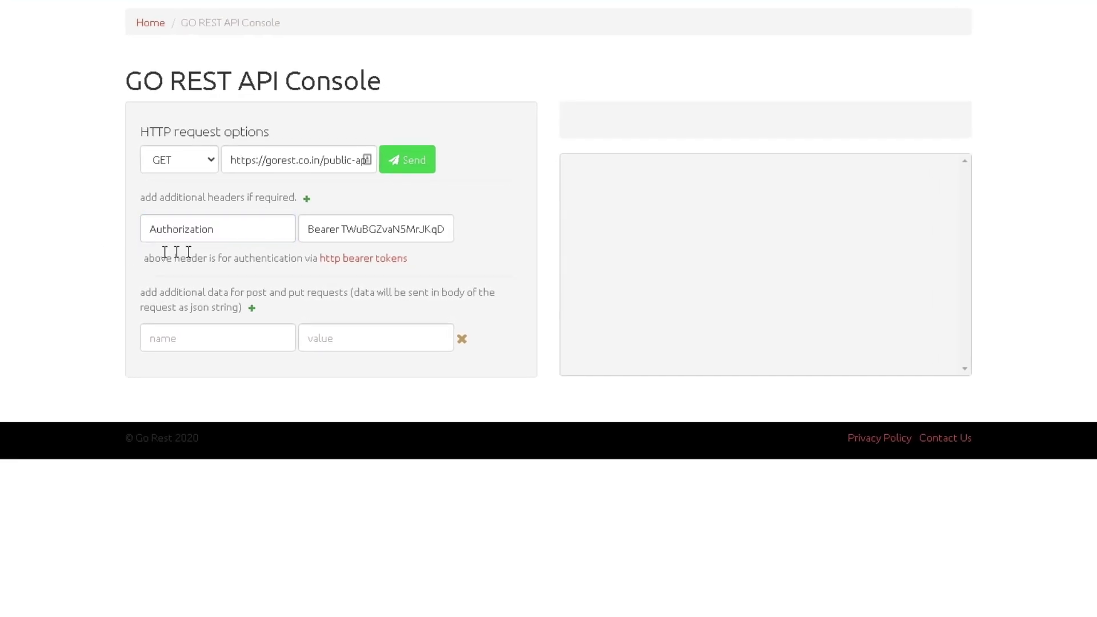
left_click_drag(348, 231, 488, 240)
left_click(948, 5)
triple_click(250, 166)
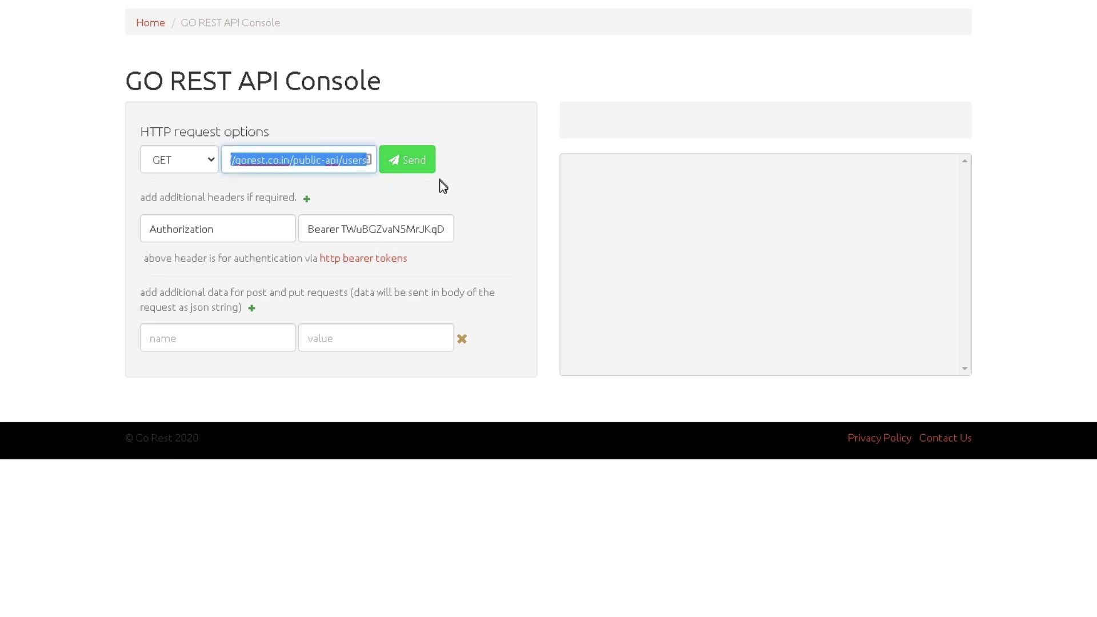
left_click(423, 200)
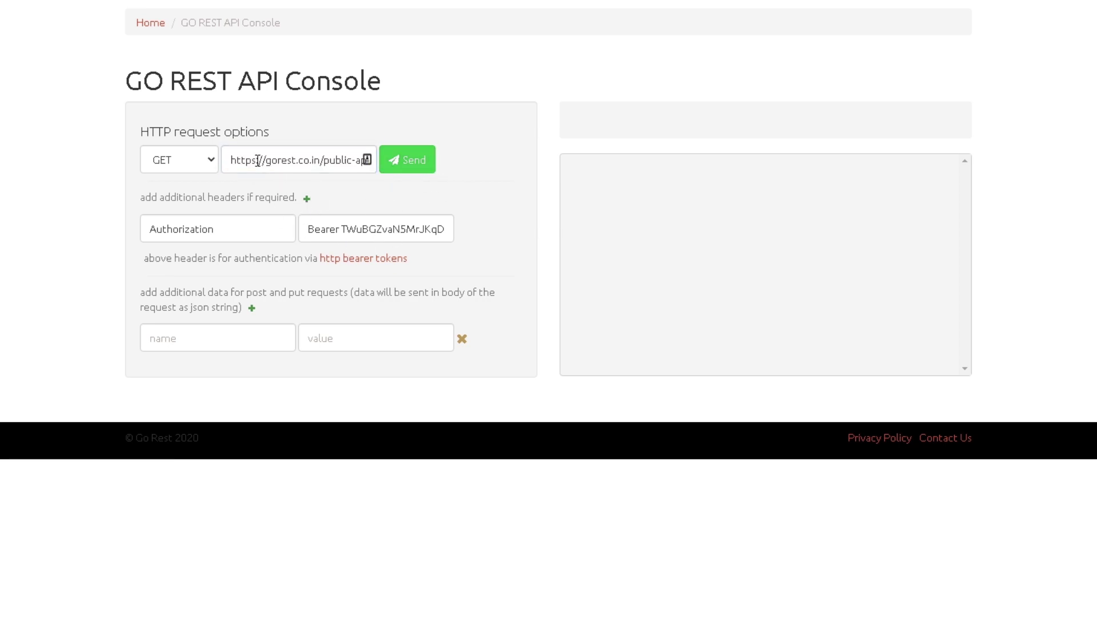
left_click_drag(258, 162, 404, 177)
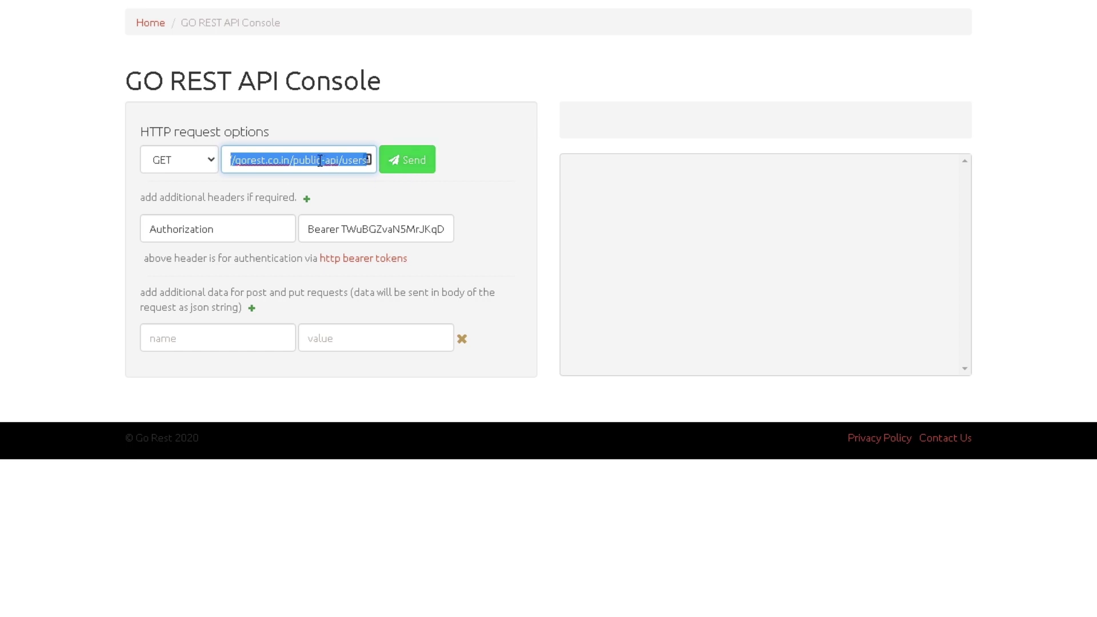
left_click(355, 186)
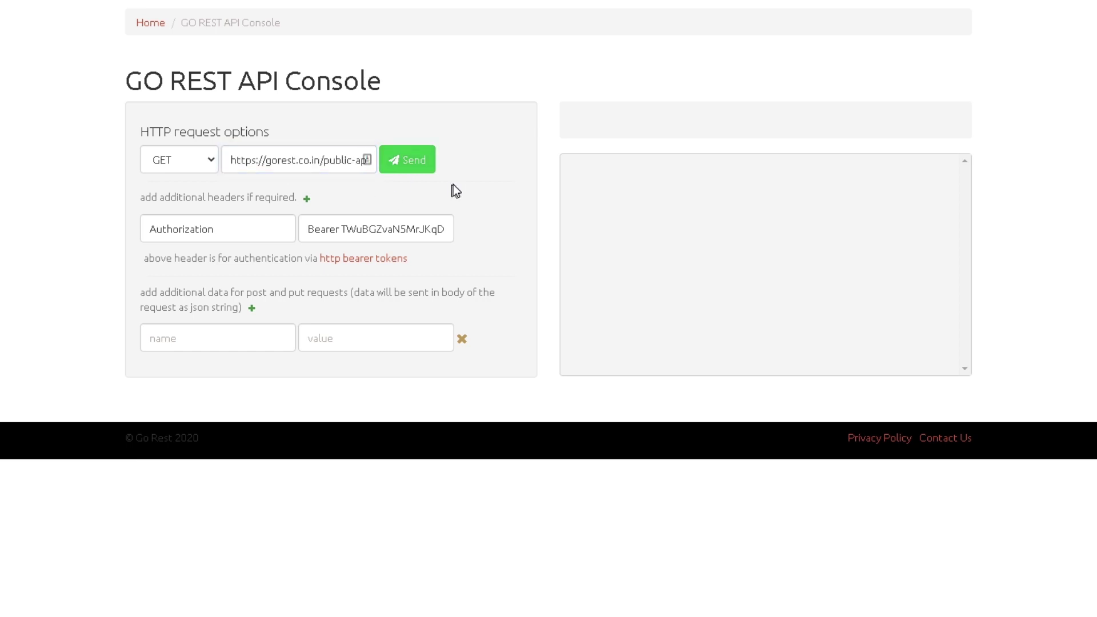
Step: Send the GET users request and note the authentication failed message
left_click(422, 168)
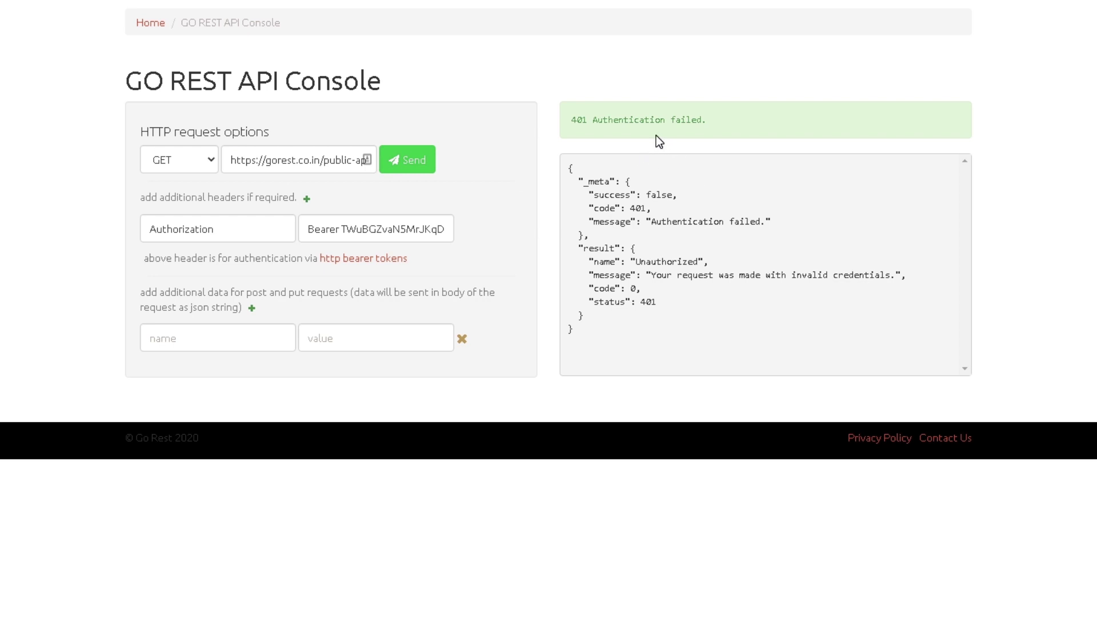
left_click_drag(749, 129, 582, 121)
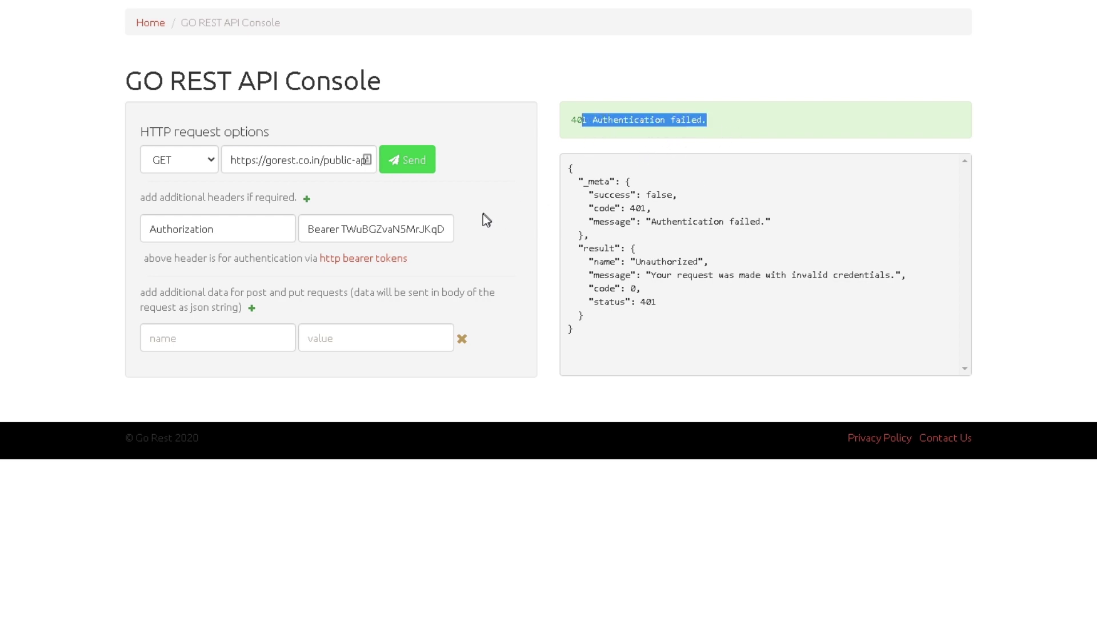
right_click(469, 68)
key("Escape")
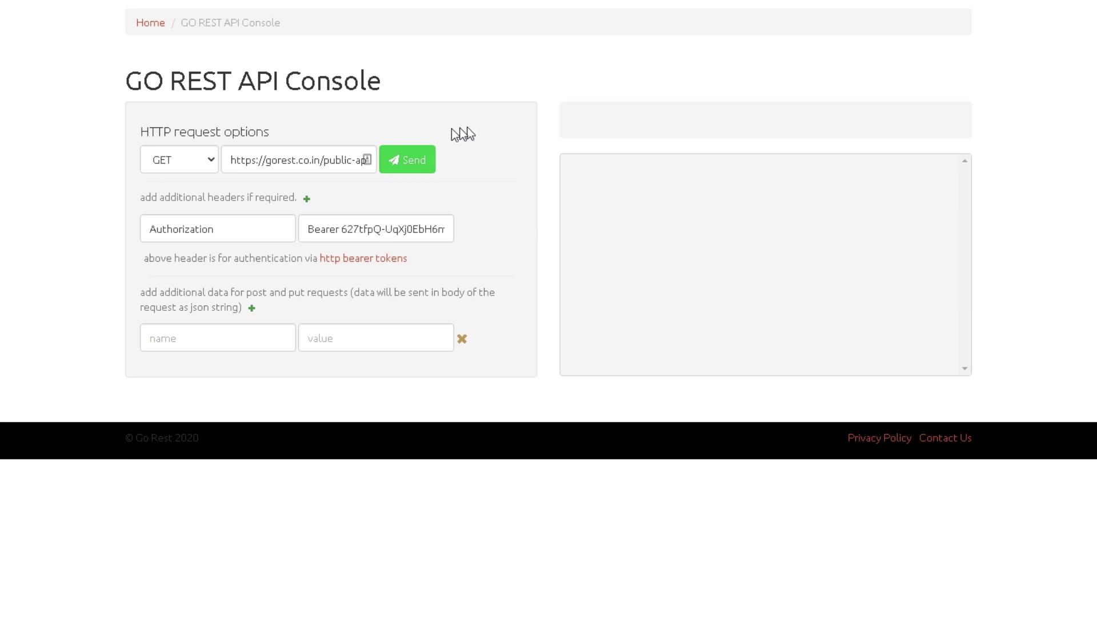
left_click_drag(297, 166, 448, 171)
left_click(443, 198)
Step: Resend the users request and confirm the 200 OK status with totalCount 2221
left_click(407, 160)
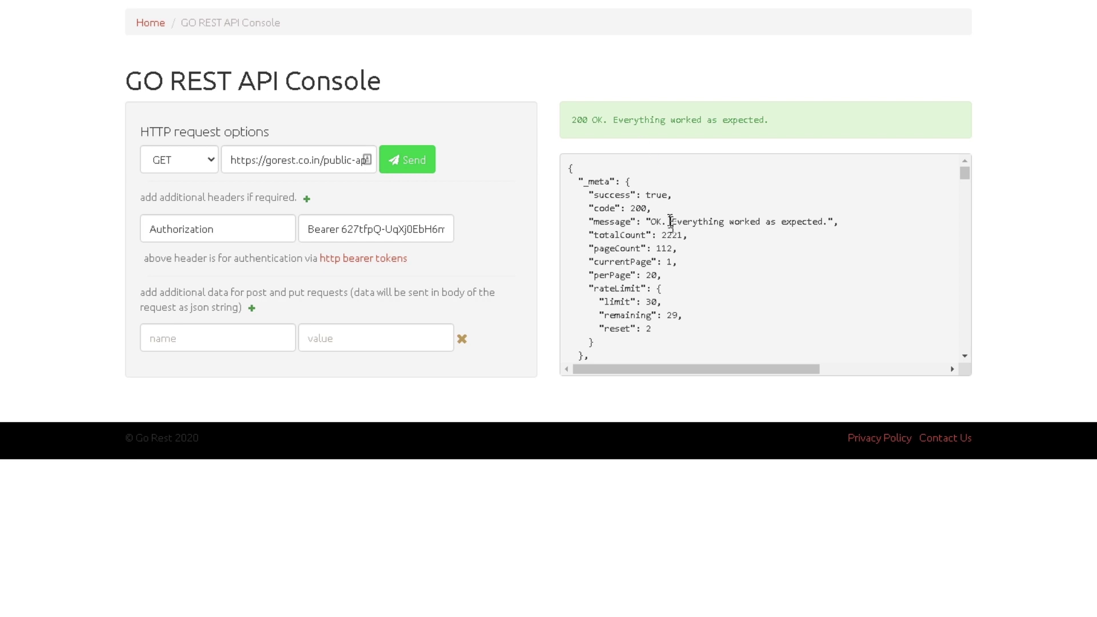
left_click_drag(573, 124, 769, 121)
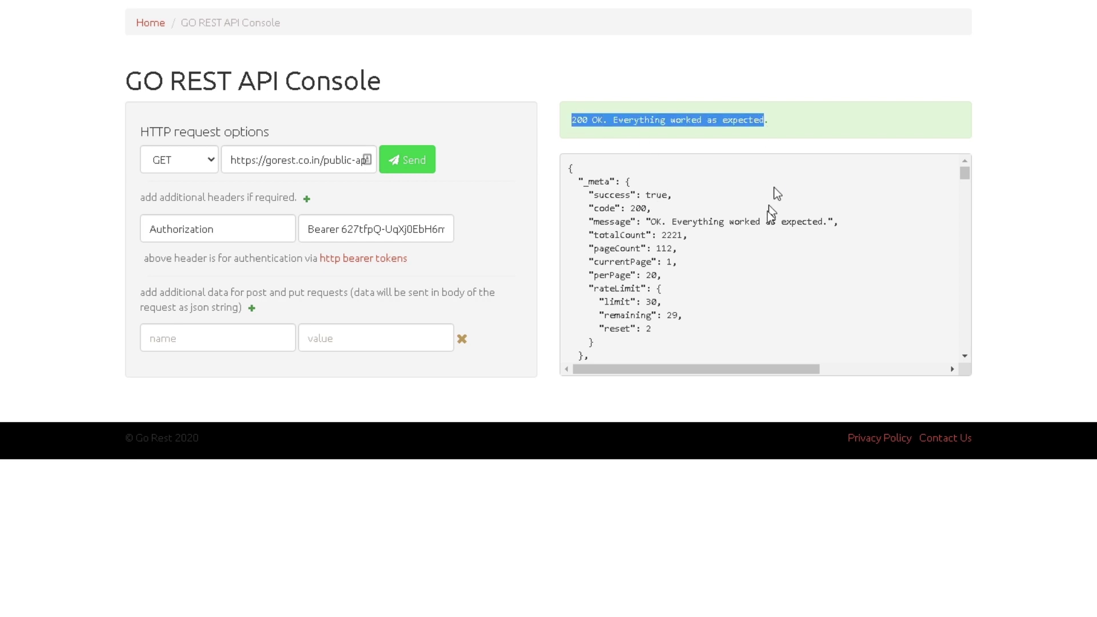
left_click(717, 188)
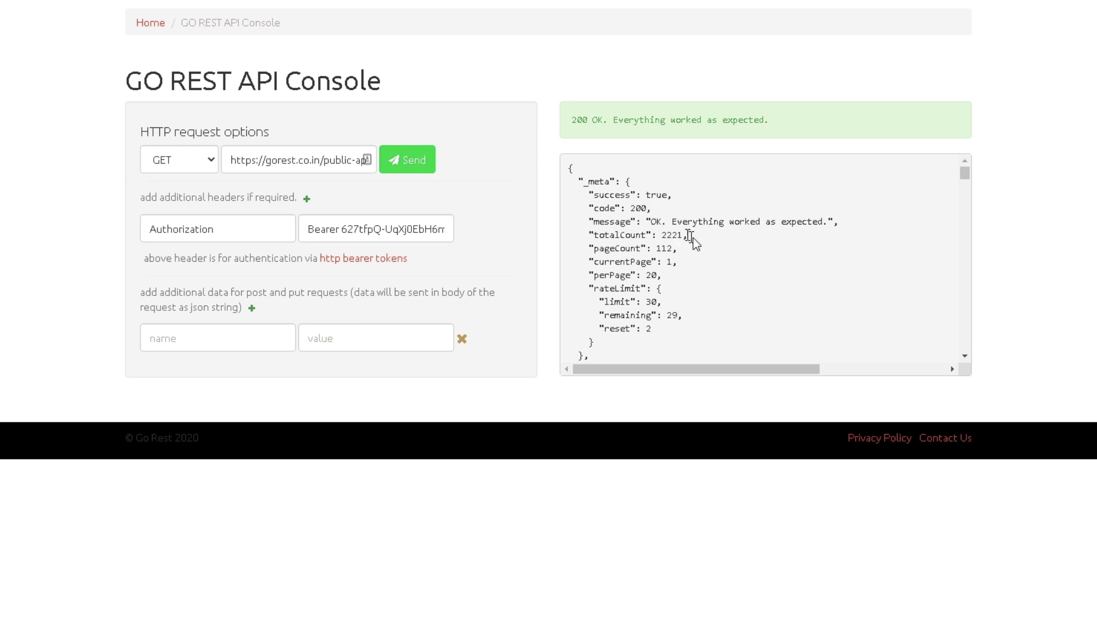
double_click(676, 236)
left_click(705, 235)
scroll(705, 235, "down", 3)
scroll(677, 238, "up", 1)
left_click_drag(583, 232, 721, 290)
left_click(721, 290)
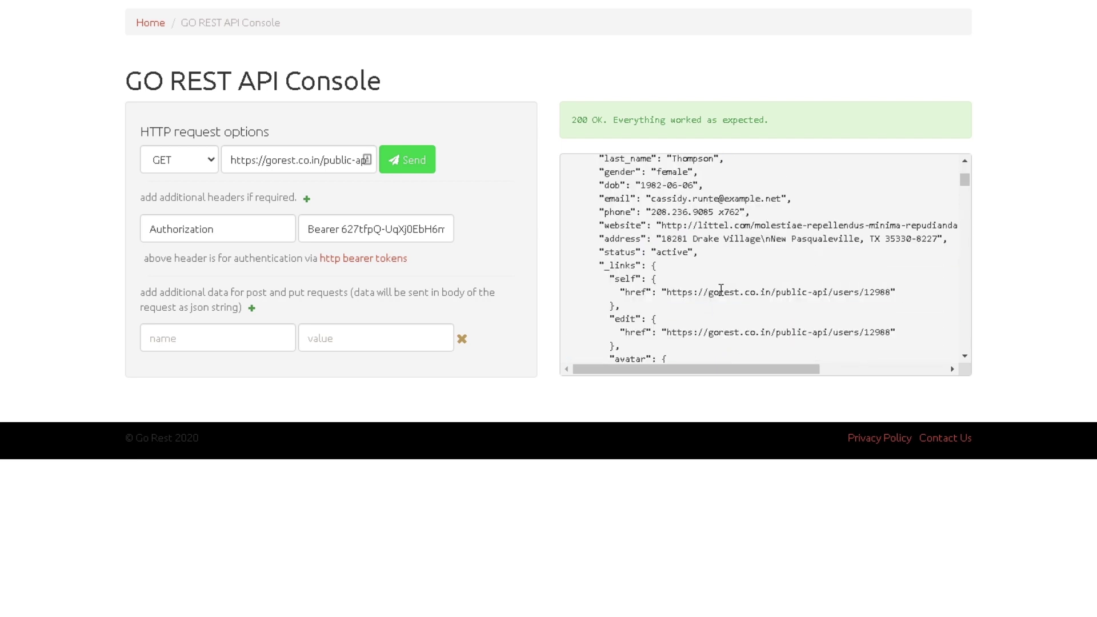
scroll(722, 290, "up", 1)
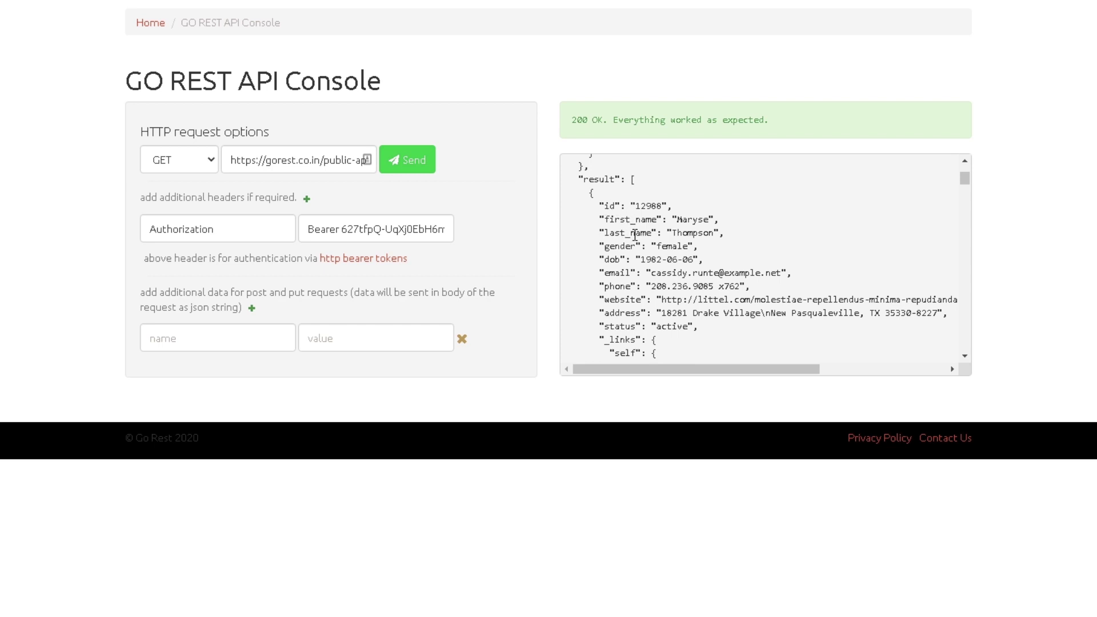
double_click(608, 274)
left_click(621, 264)
left_click_drag(639, 260, 709, 257)
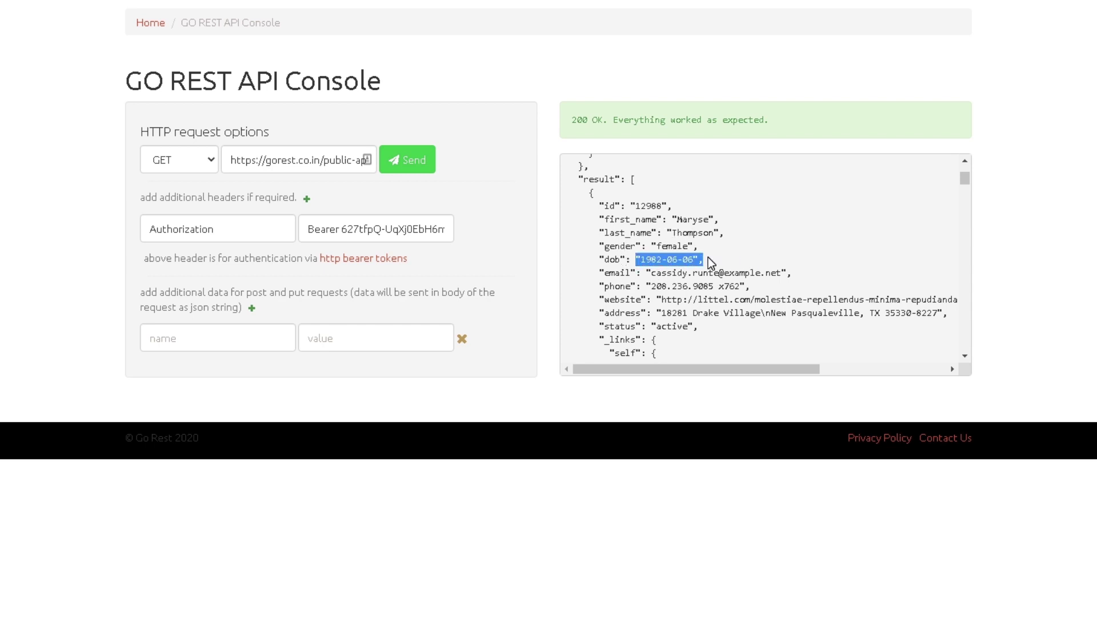
left_click(717, 309)
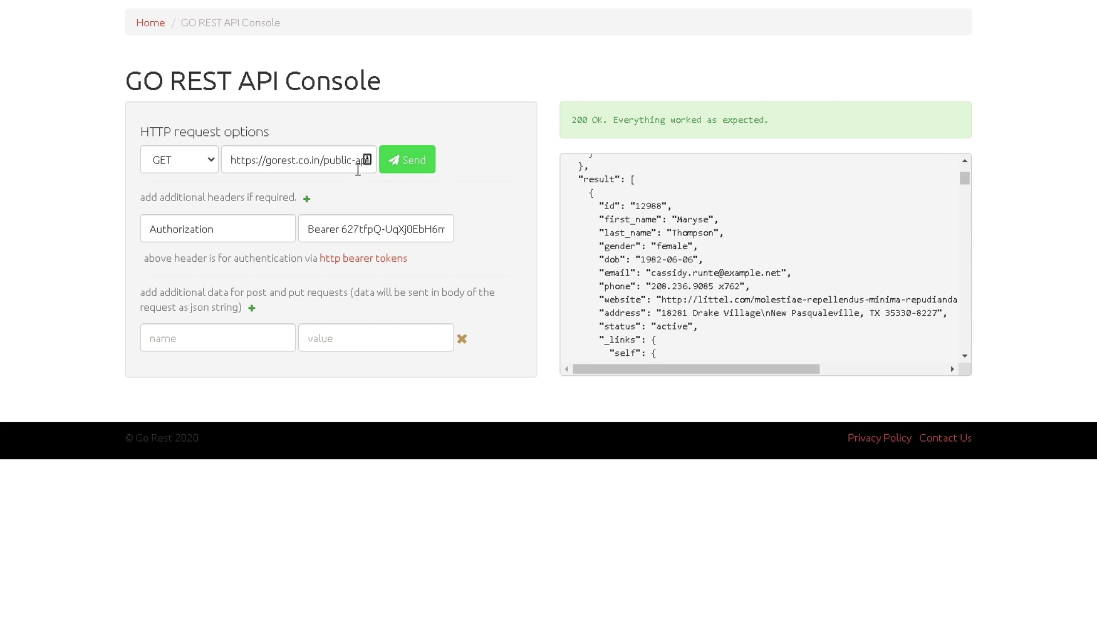
double_click(649, 206)
key("ctrl+c")
Step: Append /12988 to the users URL and send the request
left_click(342, 160)
key("End")
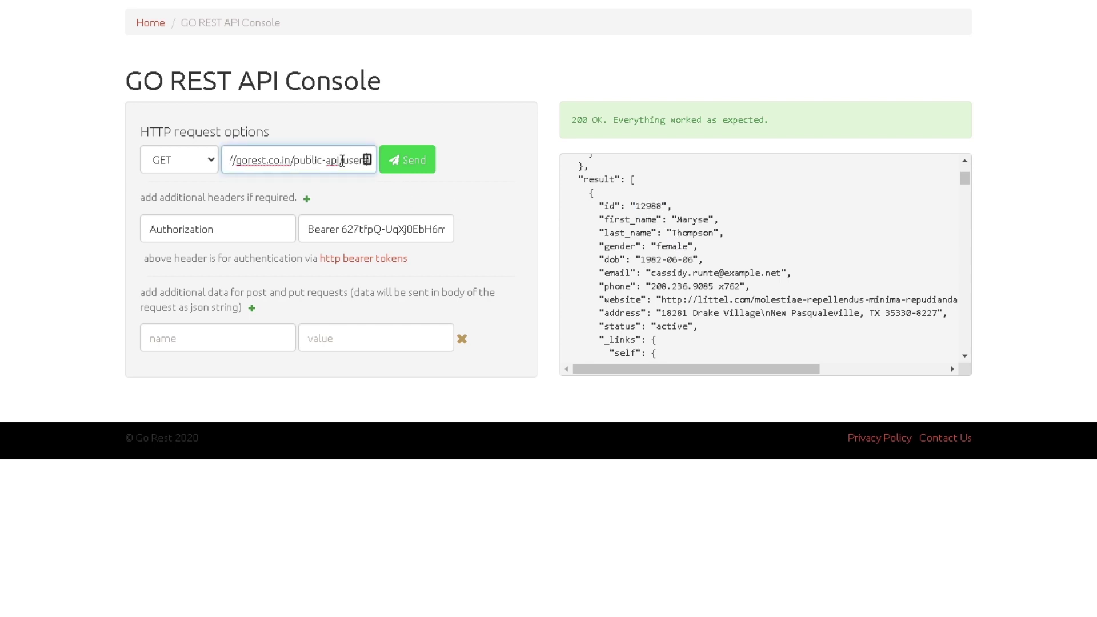
type("/")
key("ctrl+v")
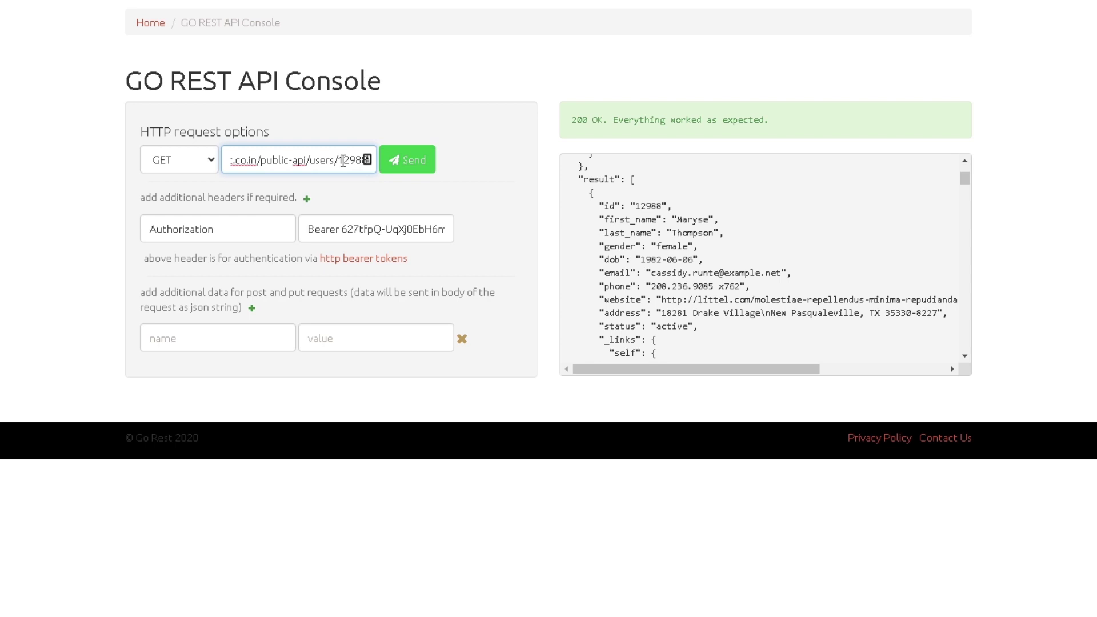
left_click(398, 167)
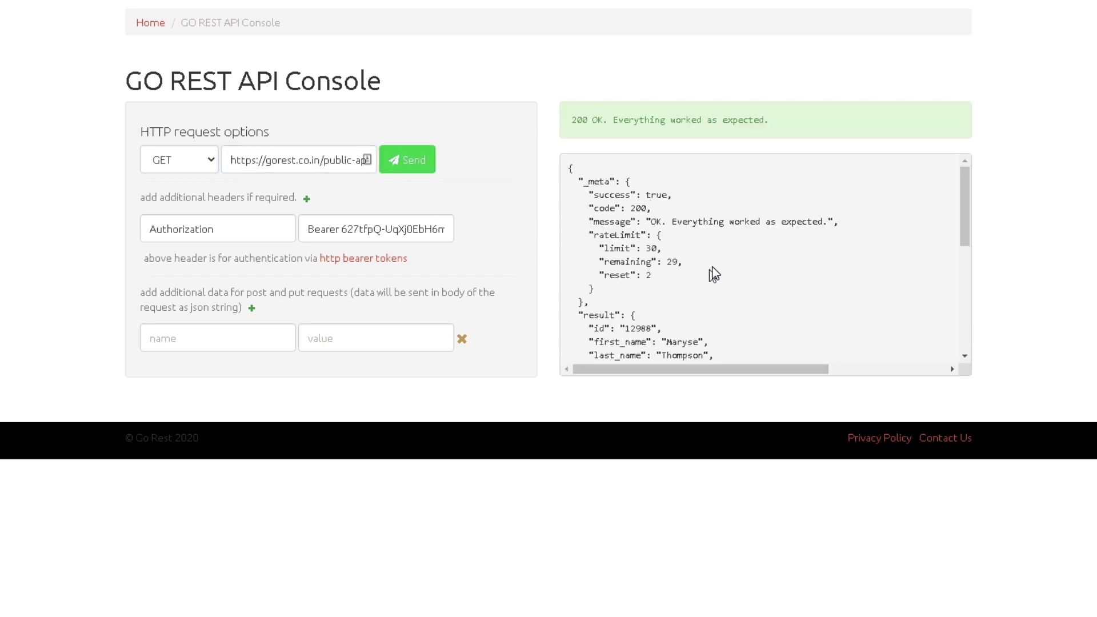
Step: Review the single-user JSON response for user 12988, including its returned id
scroll(687, 277, "down", 5)
scroll(699, 312, "up", 3)
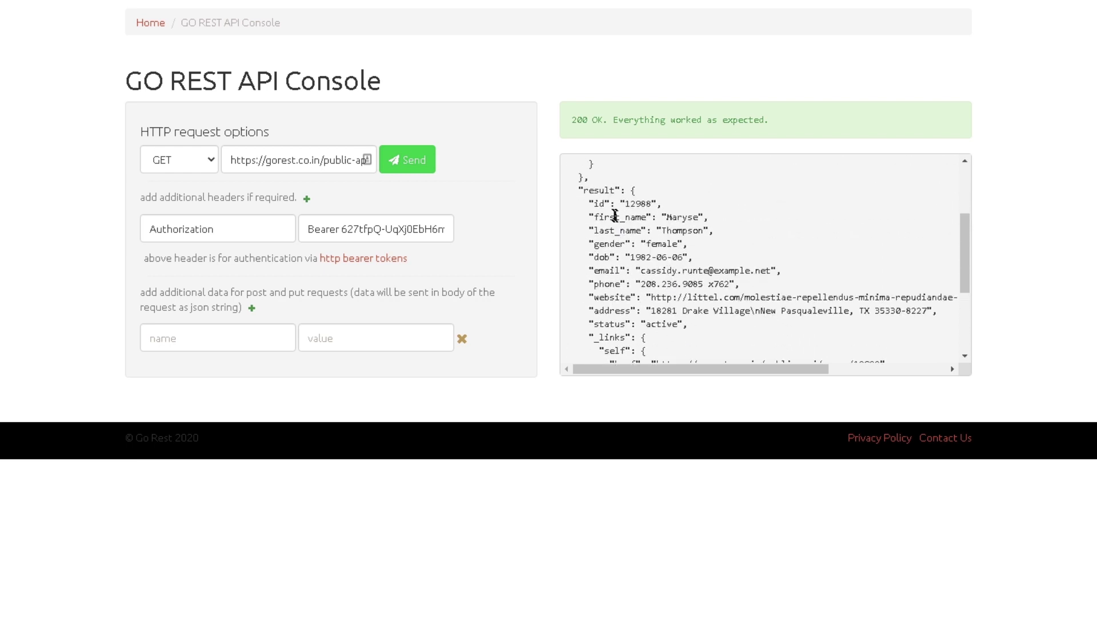
left_click_drag(589, 204, 680, 298)
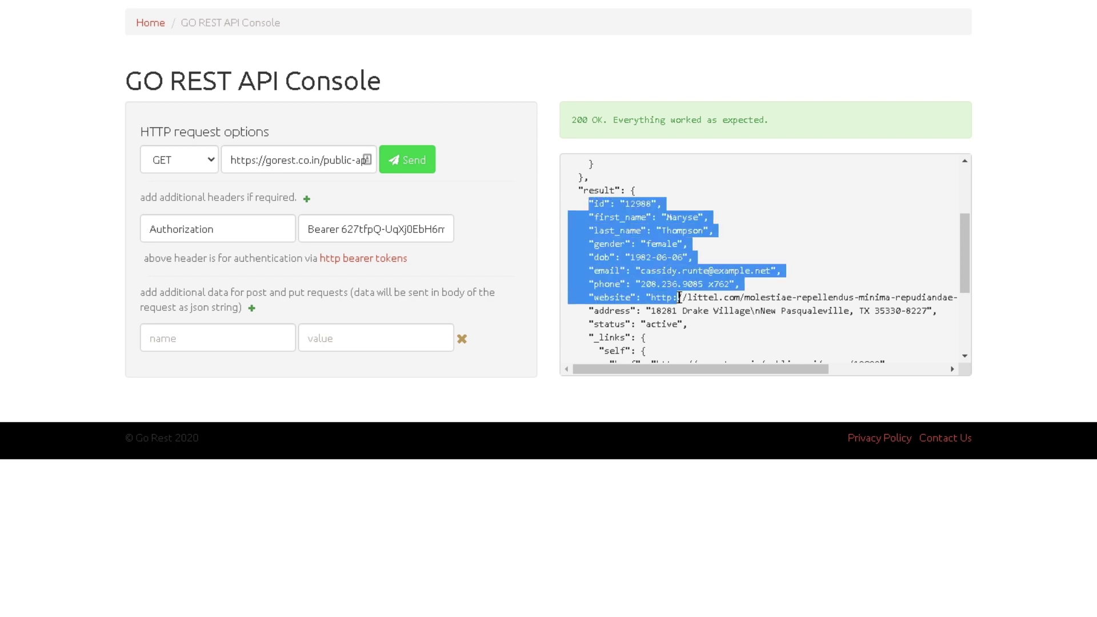
left_click(712, 328)
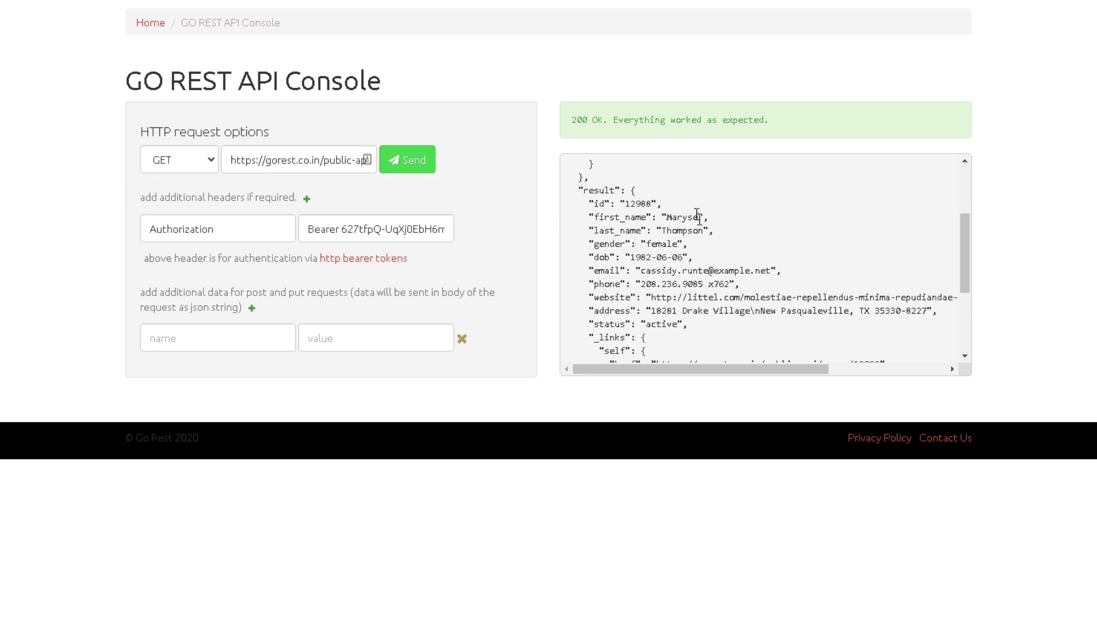
double_click(638, 203)
scroll(782, 273, "down", 2)
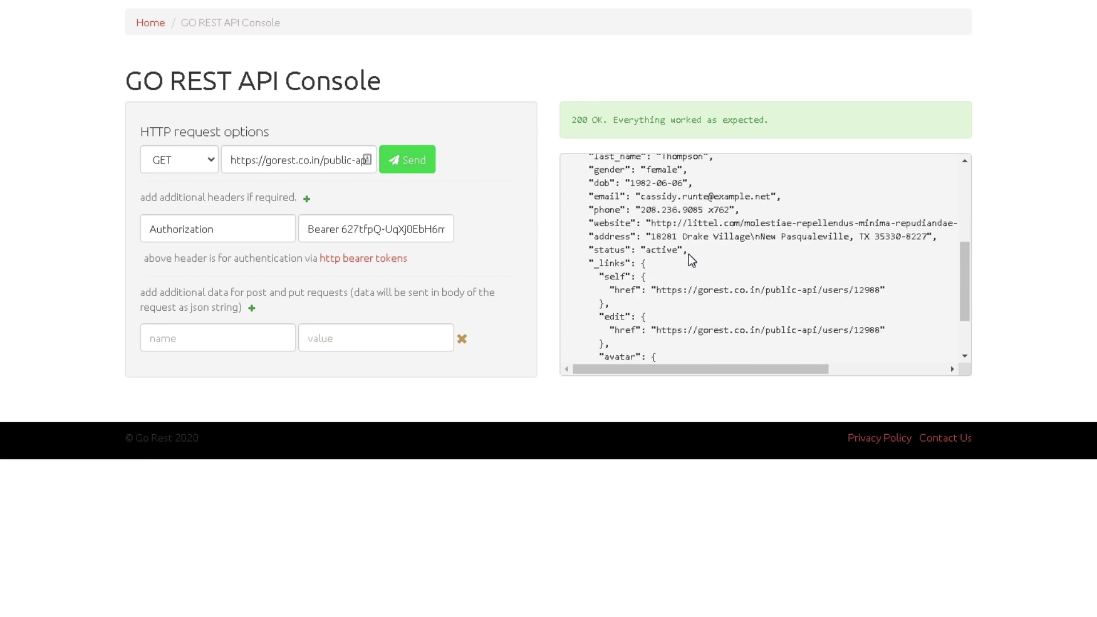
scroll(689, 258, "up", 1)
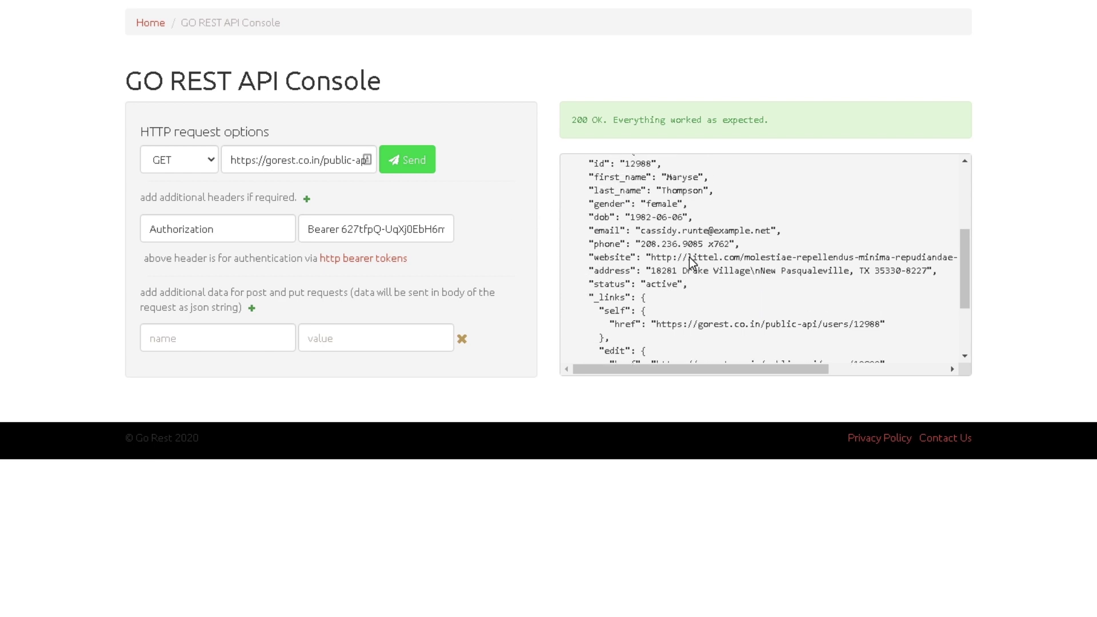
scroll(689, 260, "up", 1)
left_click(187, 166)
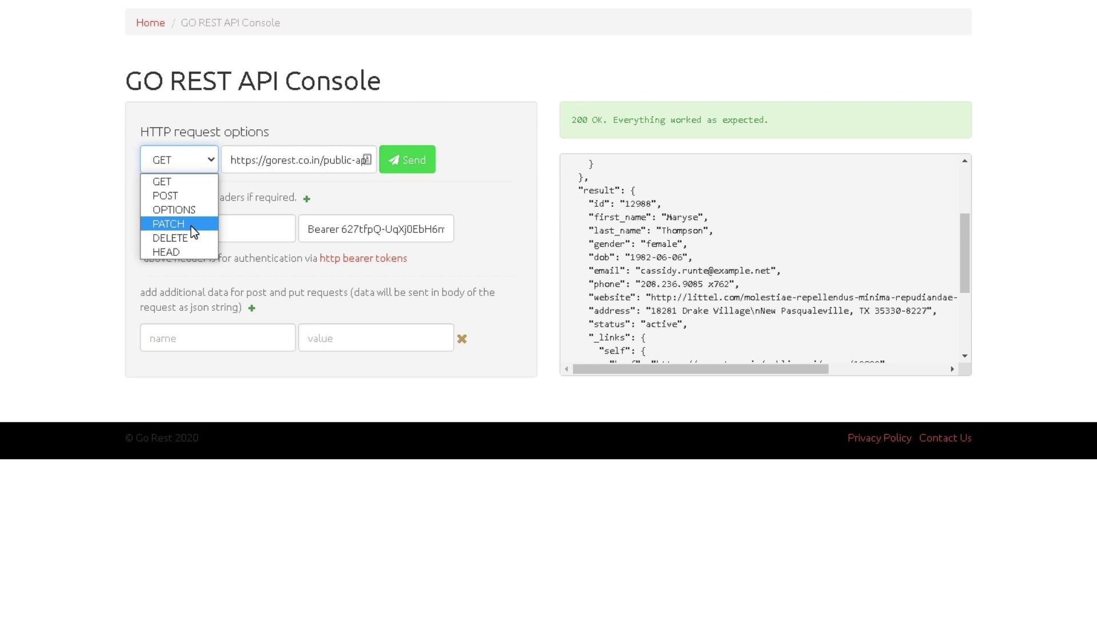
Step: Select PATCH as the request method for the user 12988 URL
left_click(191, 225)
left_click(177, 169)
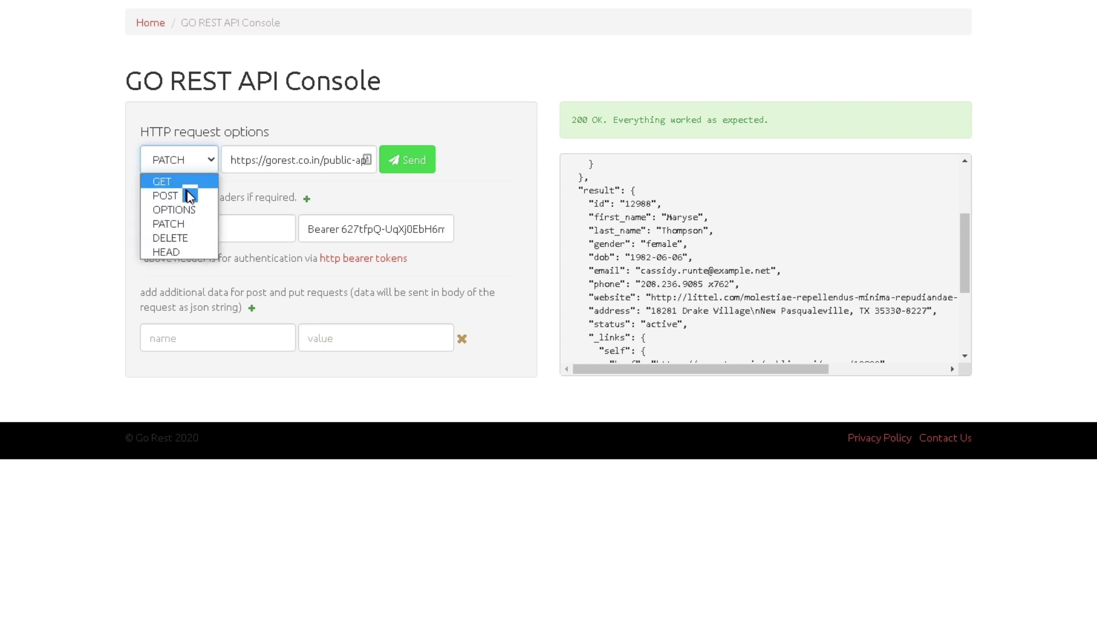
left_click(194, 224)
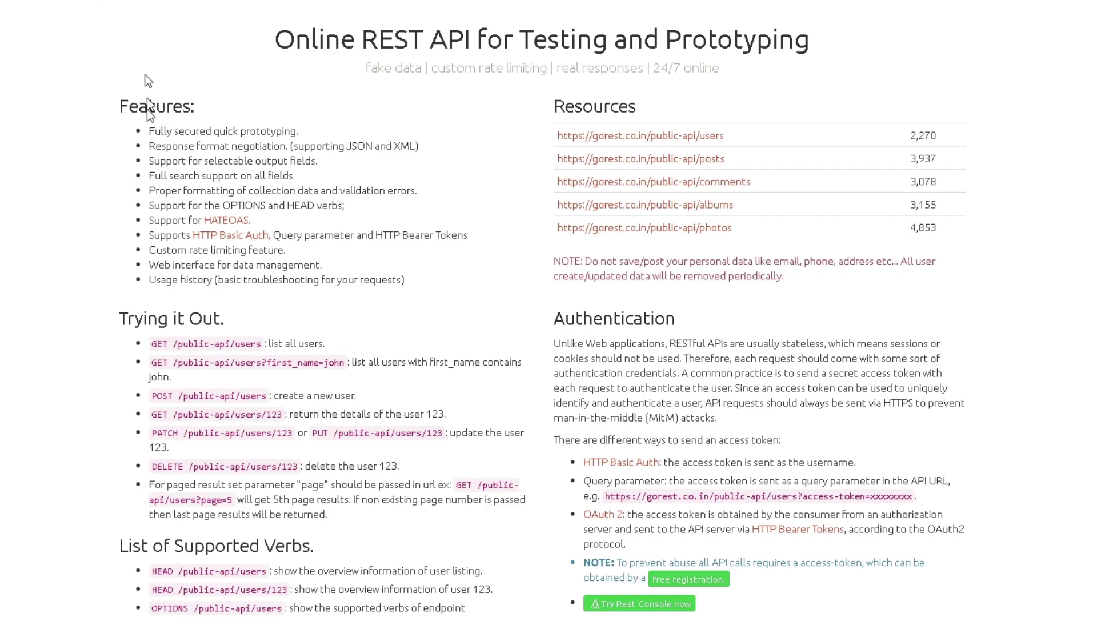
Step: Review the PATCH /public-api/users/123 usage example under Trying it Out on the home page
scroll(114, 291, "down", 3)
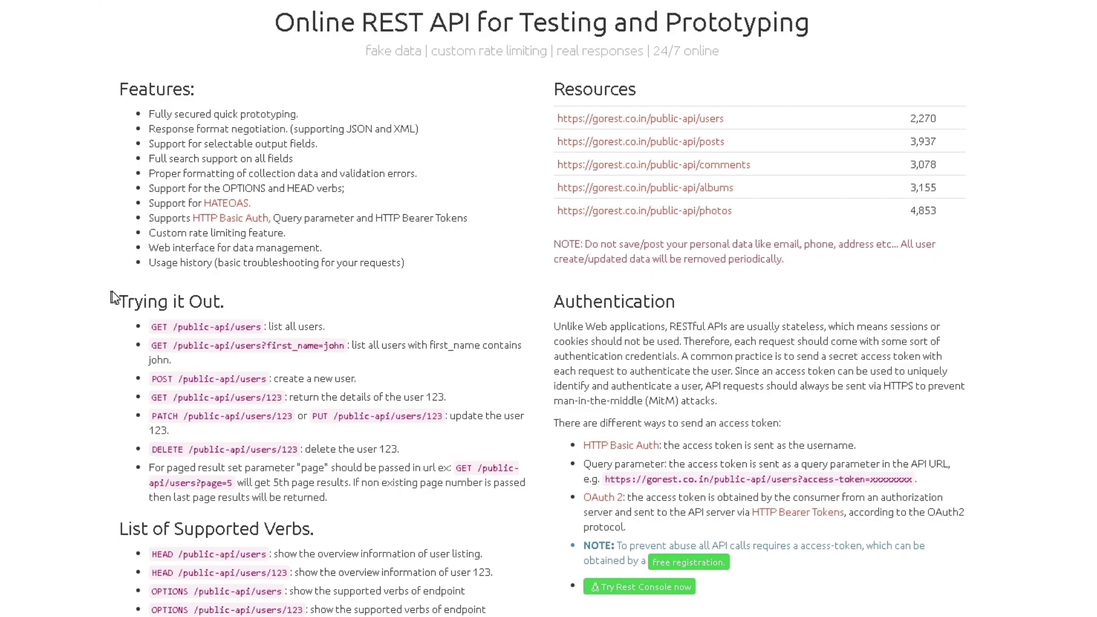
scroll(251, 385, "down", 5)
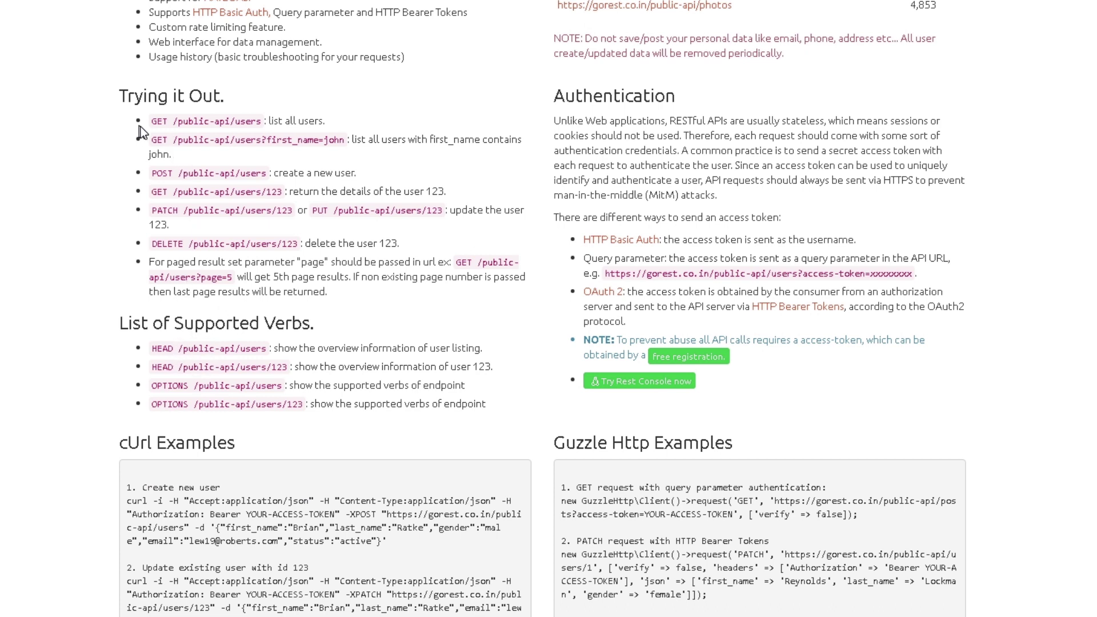
left_click_drag(152, 213, 228, 213)
left_click(280, 224)
left_click_drag(151, 213, 446, 211)
triple_click(472, 237)
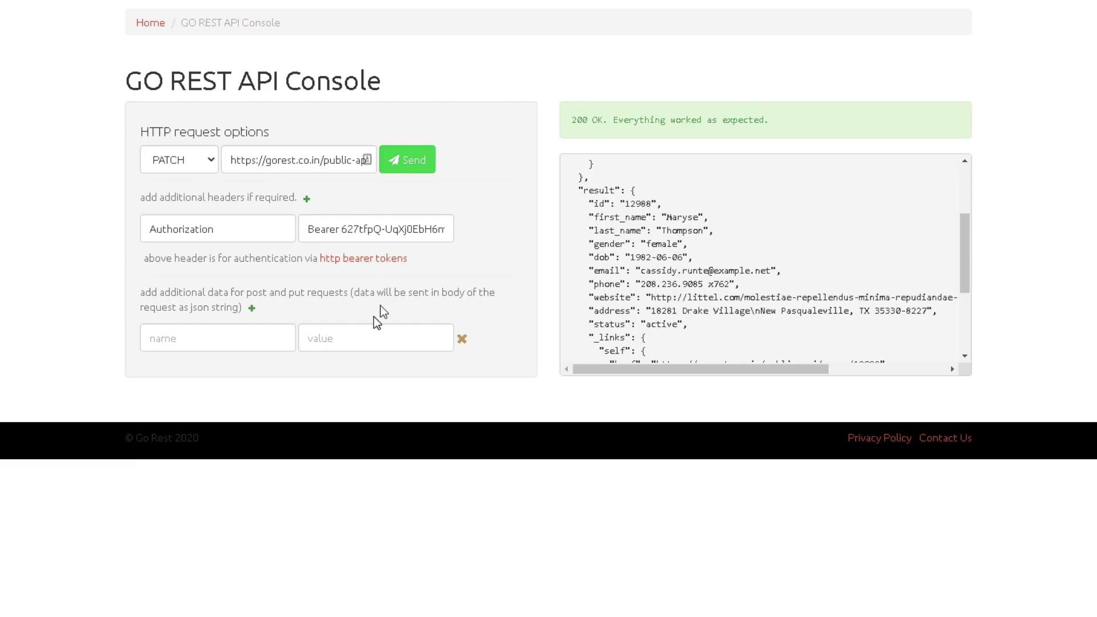
Step: Send the PATCH for user 12988 and copy the status key from the response
left_click(408, 161)
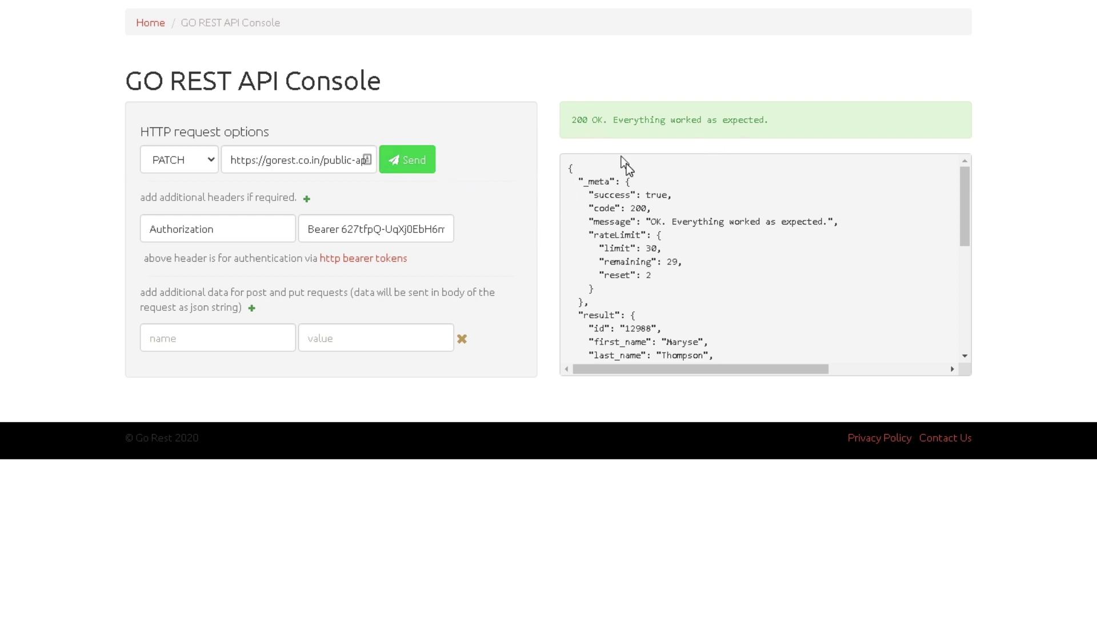
scroll(700, 234, "down", 3)
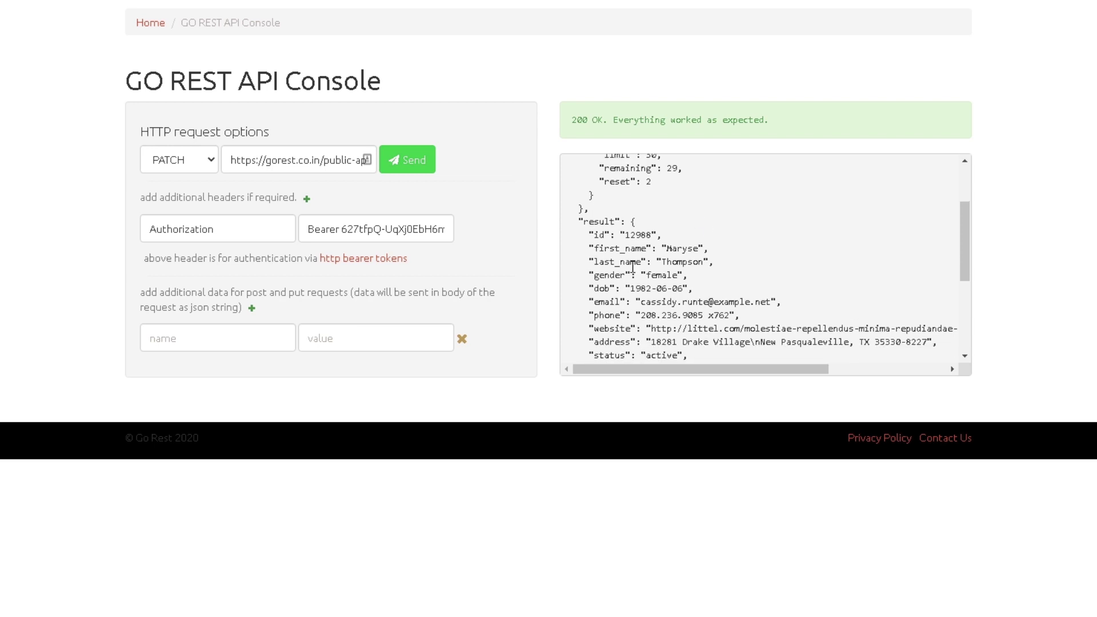
scroll(633, 266, "down", 1)
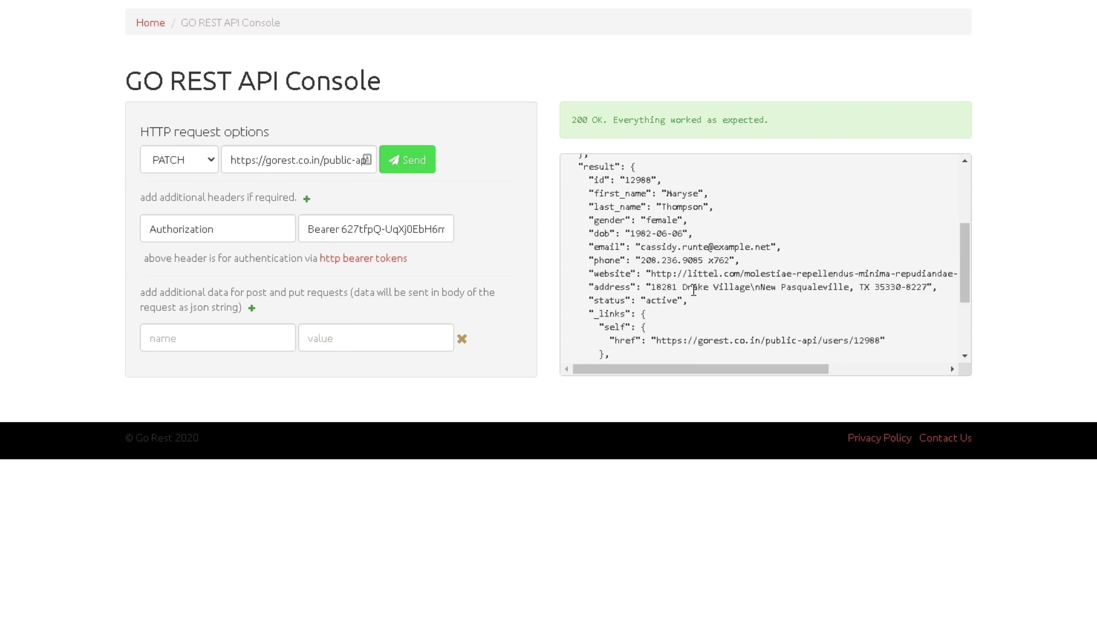
double_click(620, 301)
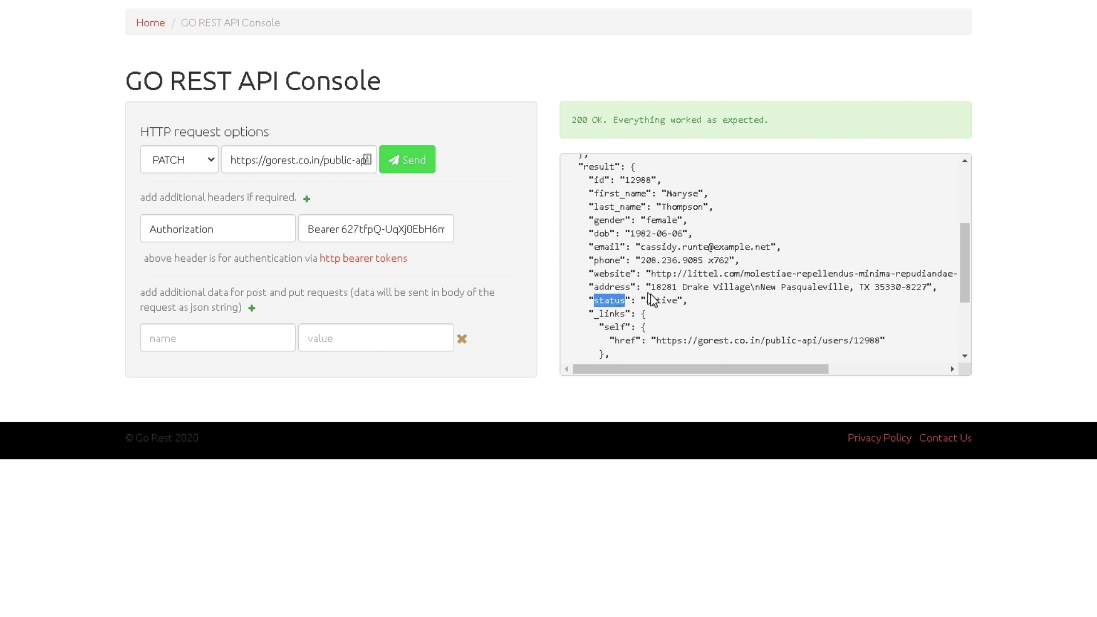
key("ctrl+c")
Step: Add a status body field with value inactive, send it, and confirm status reads inactive
left_click(221, 345)
key("ctrl+v")
left_click(372, 346)
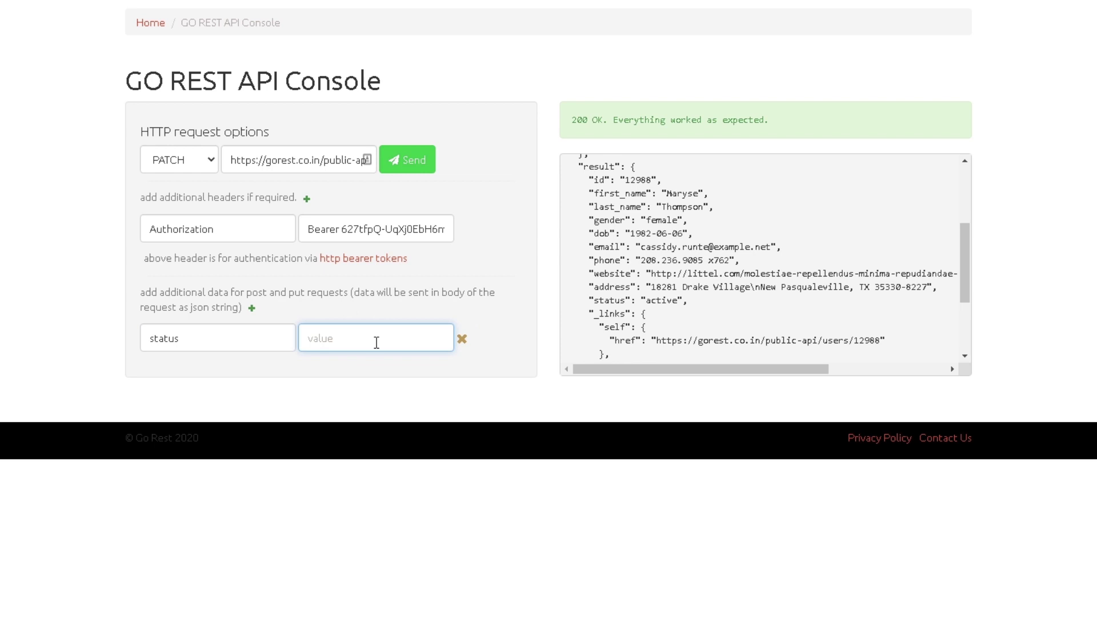
type("inactive")
left_click(403, 159)
scroll(718, 285, "down", 3)
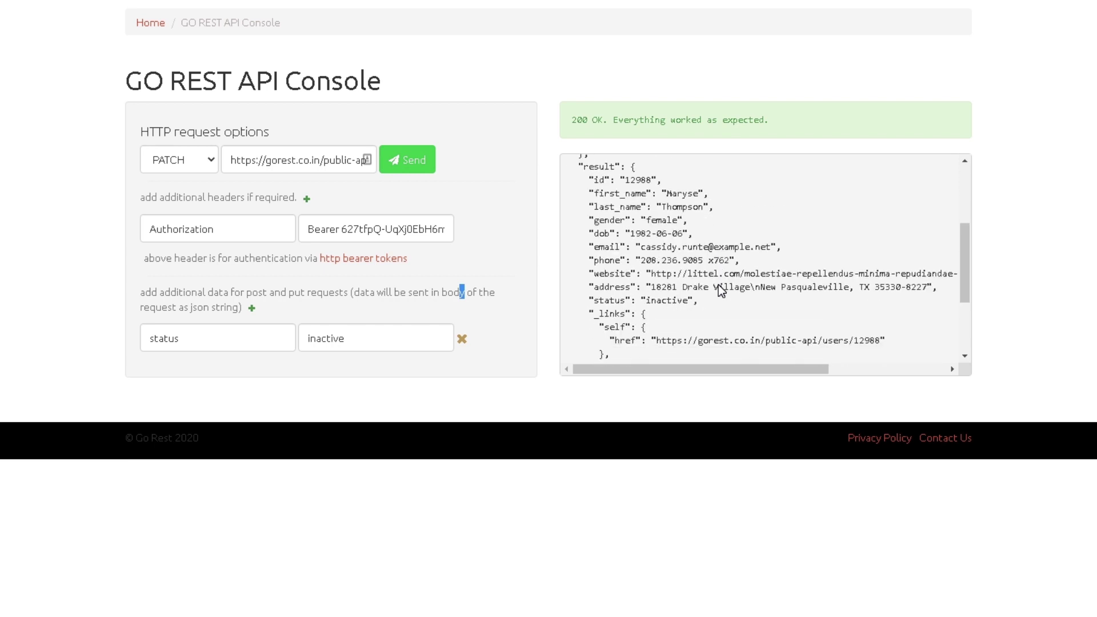
scroll(718, 285, "down", 3)
double_click(679, 226)
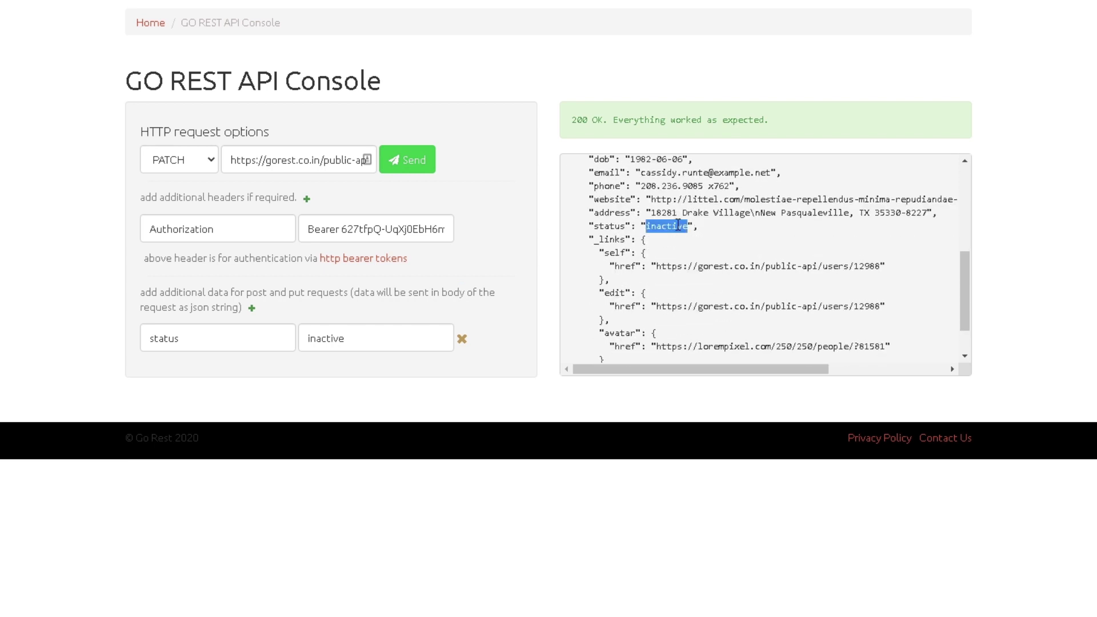
left_click(650, 230)
Step: Replace the status value with eqwrqewqedwq and send the PATCH
left_click_drag(404, 332, 255, 328)
type("eqwrqewqedwq")
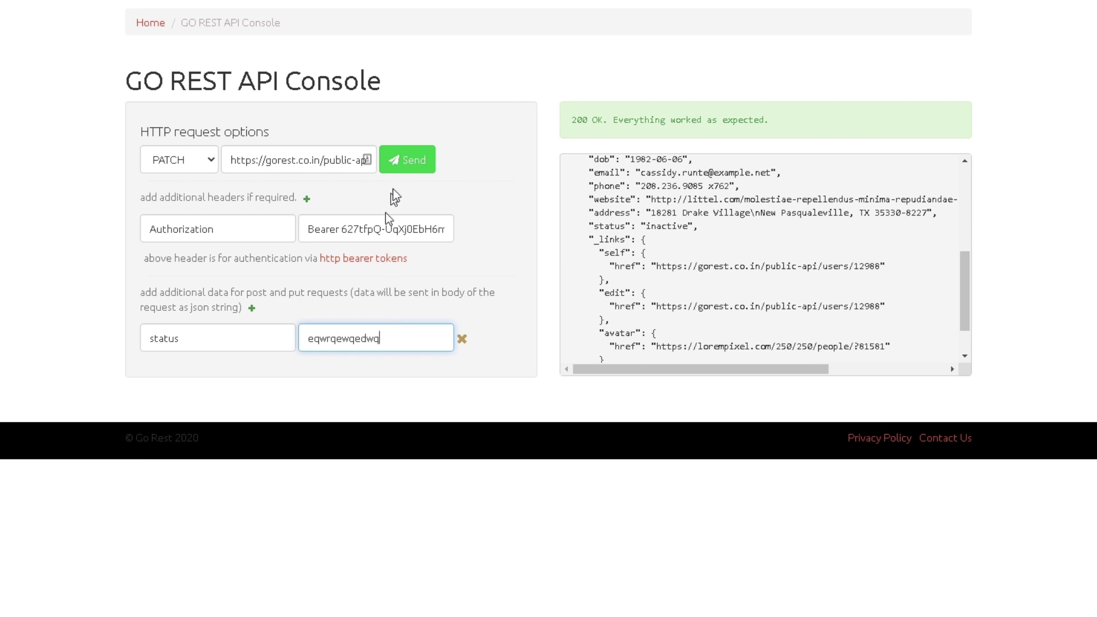
left_click(413, 160)
Step: Read the 422 'Status is invalid.' error returned for the eqwrqewqedwq value
scroll(668, 262, "down", 2)
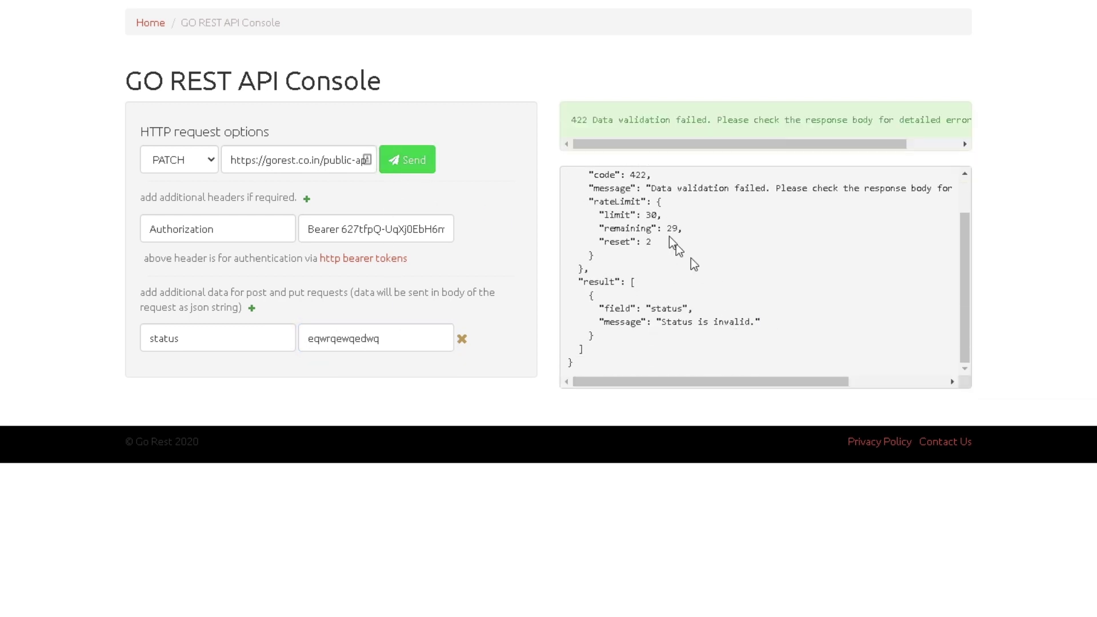
left_click_drag(662, 141, 715, 149)
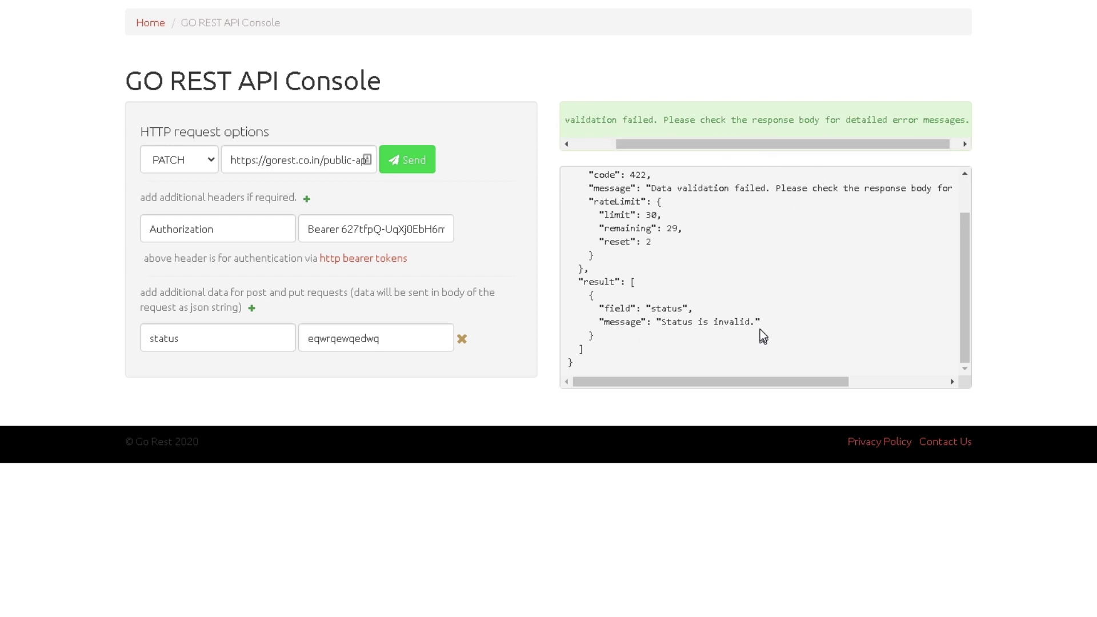
left_click_drag(761, 324, 658, 323)
left_click(674, 323)
scroll(721, 261, "up", 1)
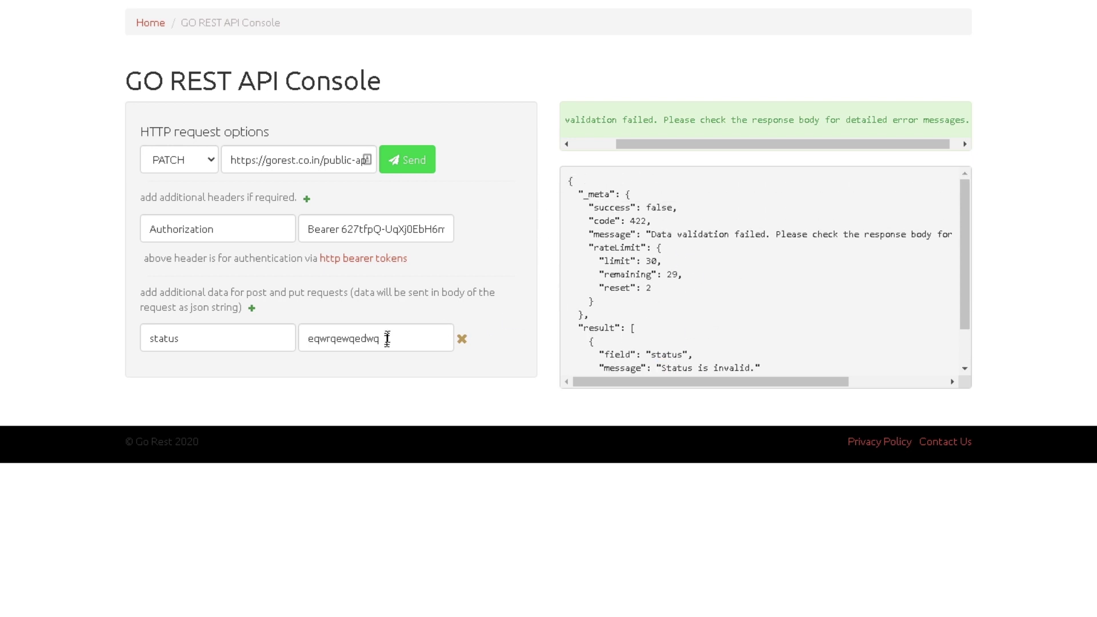
left_click_drag(403, 343, 288, 339)
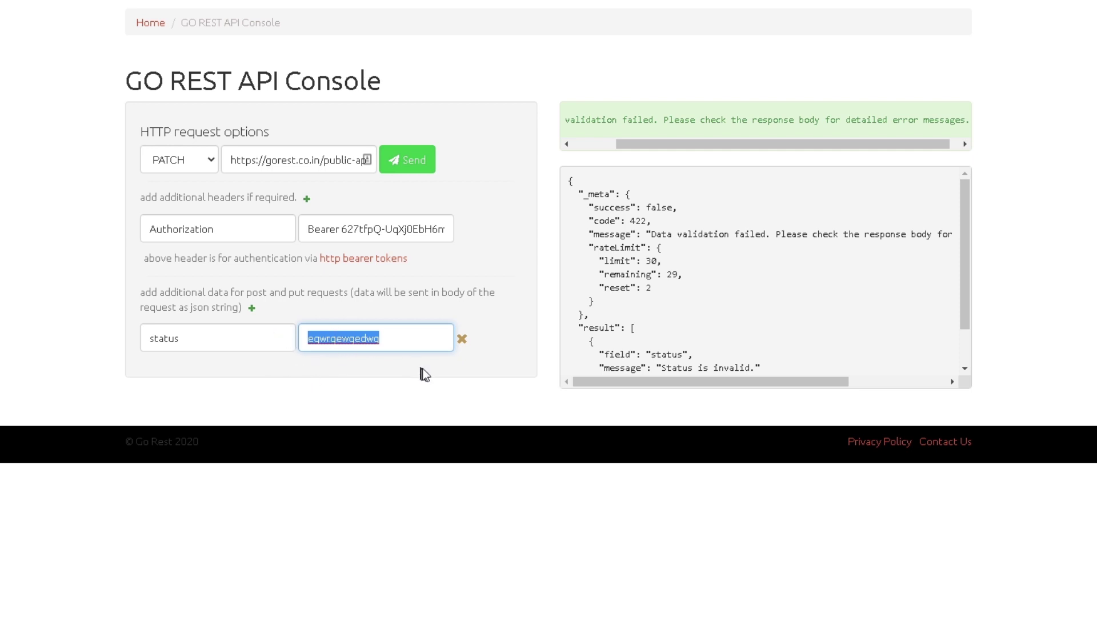
left_click(713, 315)
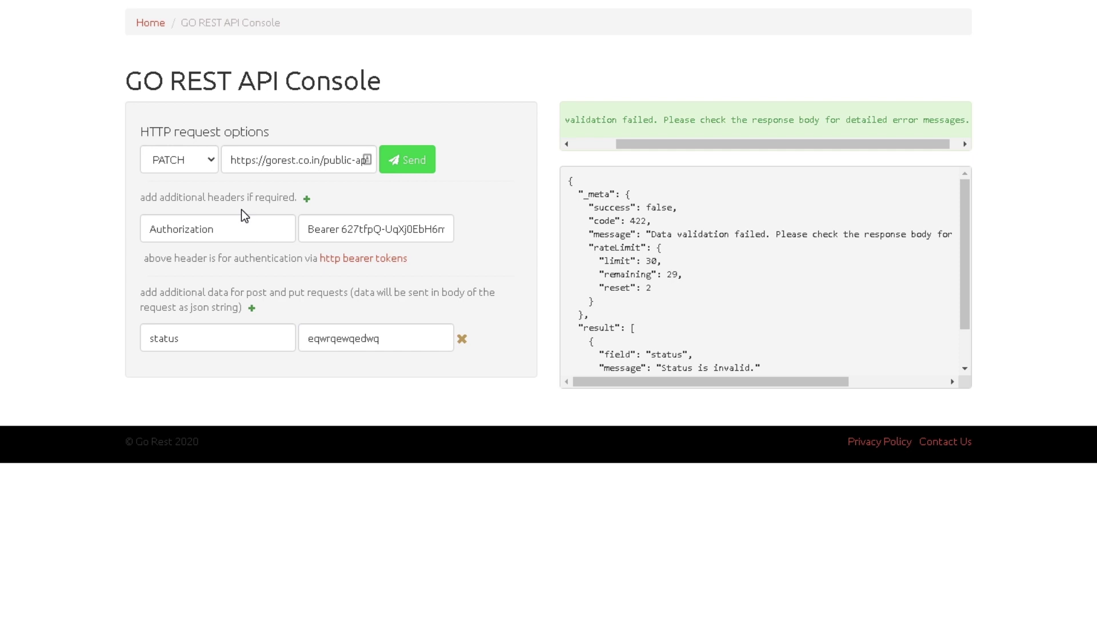
Step: Switch the method to POST, remove 12988 from the URL, and delete the status body row
left_click(191, 162)
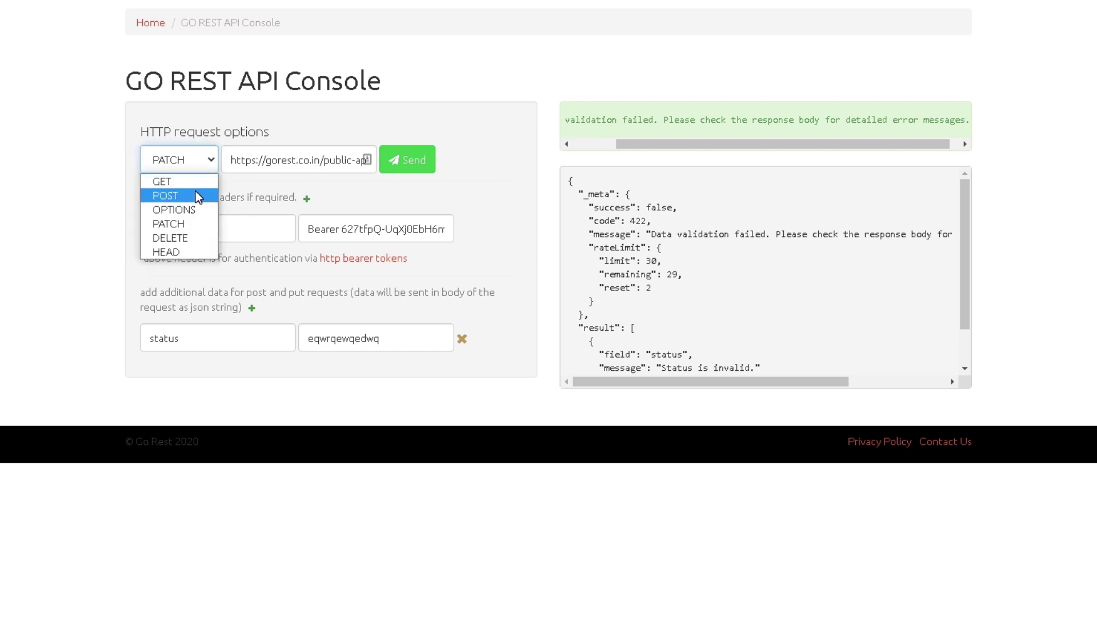
left_click(196, 191)
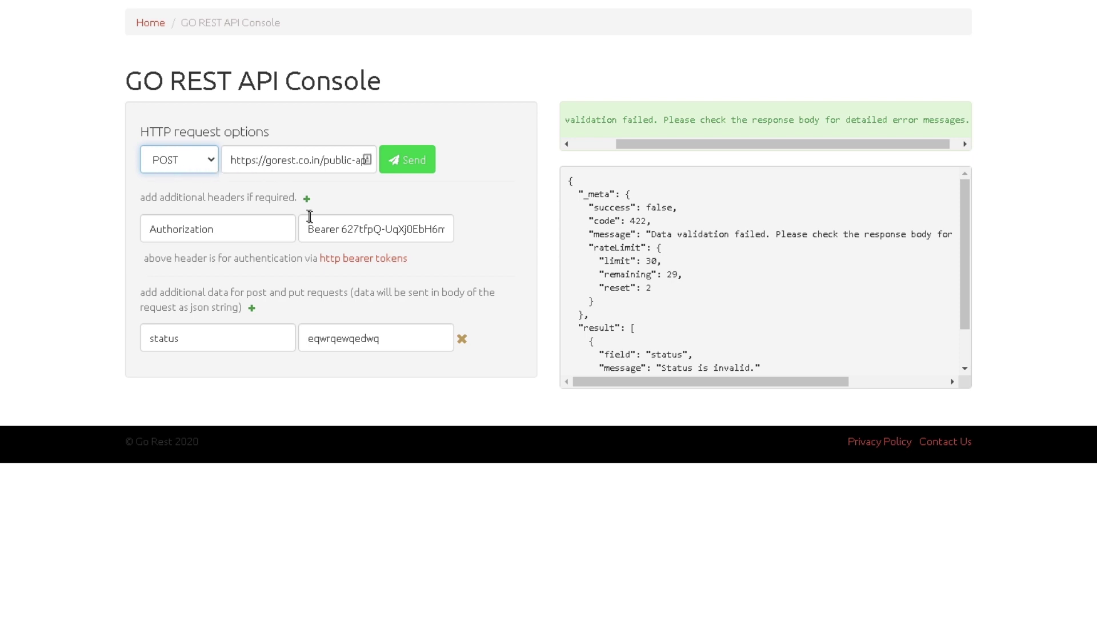
left_click_drag(364, 155, 499, 181)
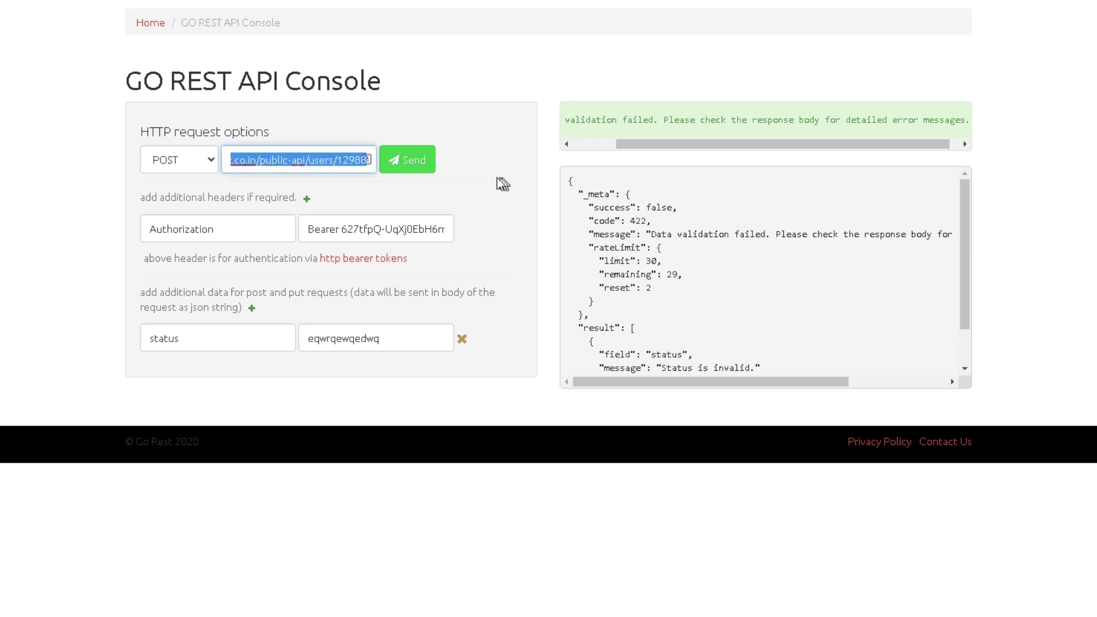
left_click(342, 165)
left_click_drag(337, 164, 569, 169)
key("BackSpace")
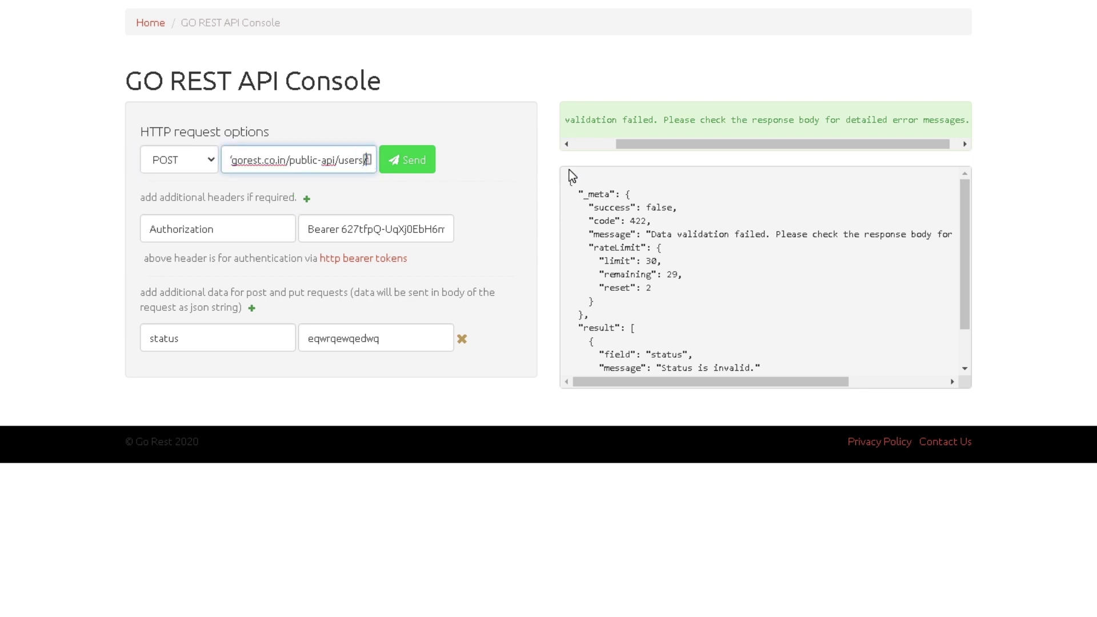
left_click(207, 337)
left_click(462, 339)
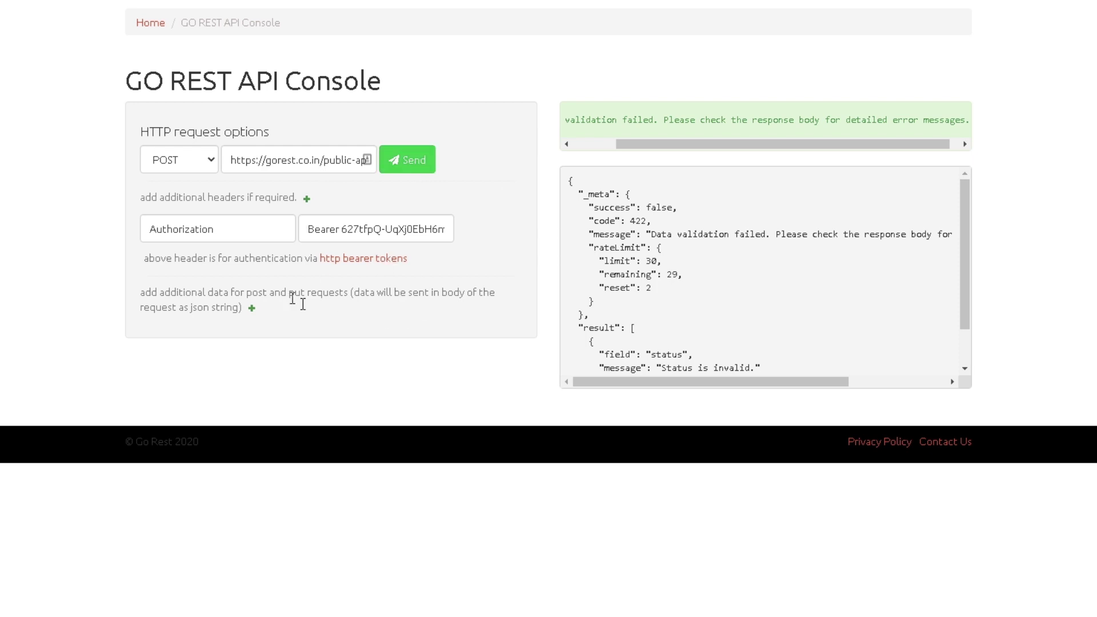
Step: Send the empty POST and review the 422 Data validation failed response
left_click(432, 161)
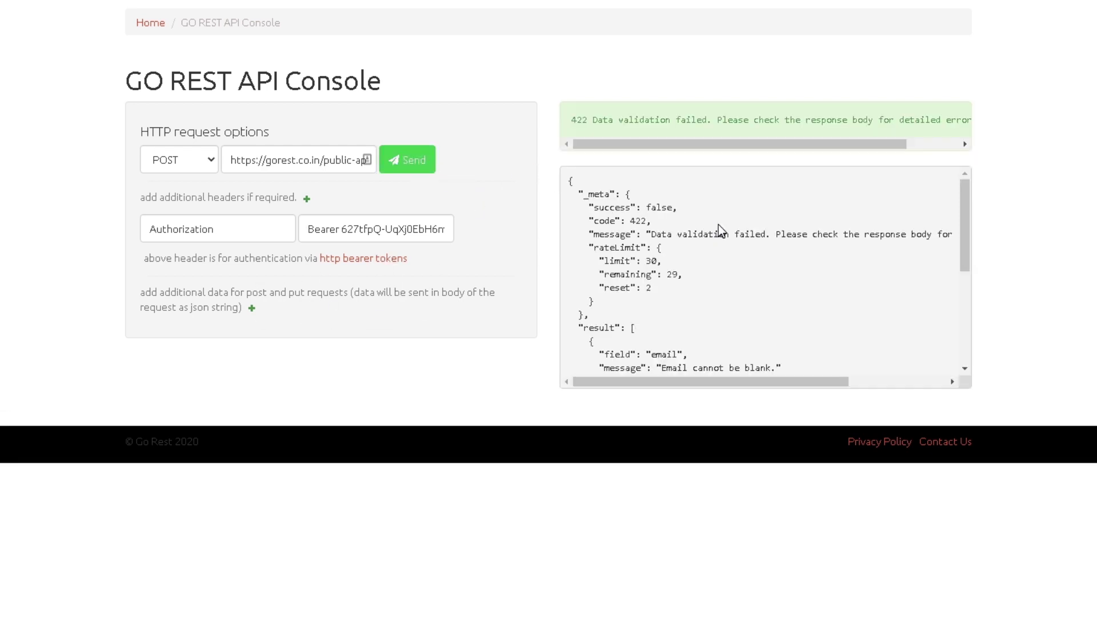
left_click_drag(574, 121, 706, 114)
left_click(754, 110)
scroll(765, 229, "down", 3)
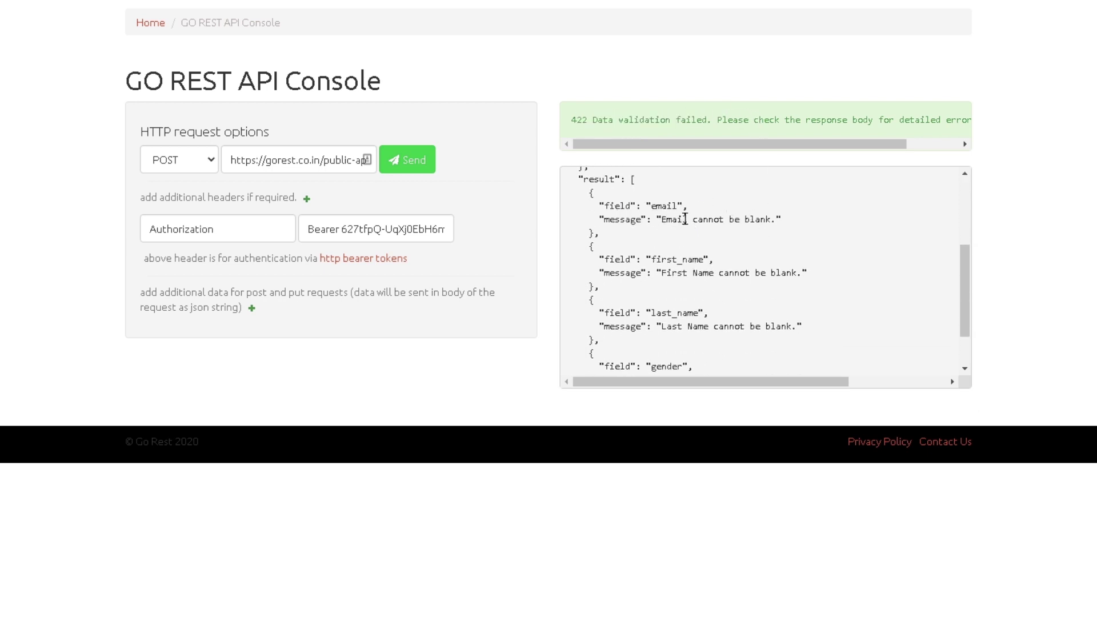
scroll(727, 264, "down", 1)
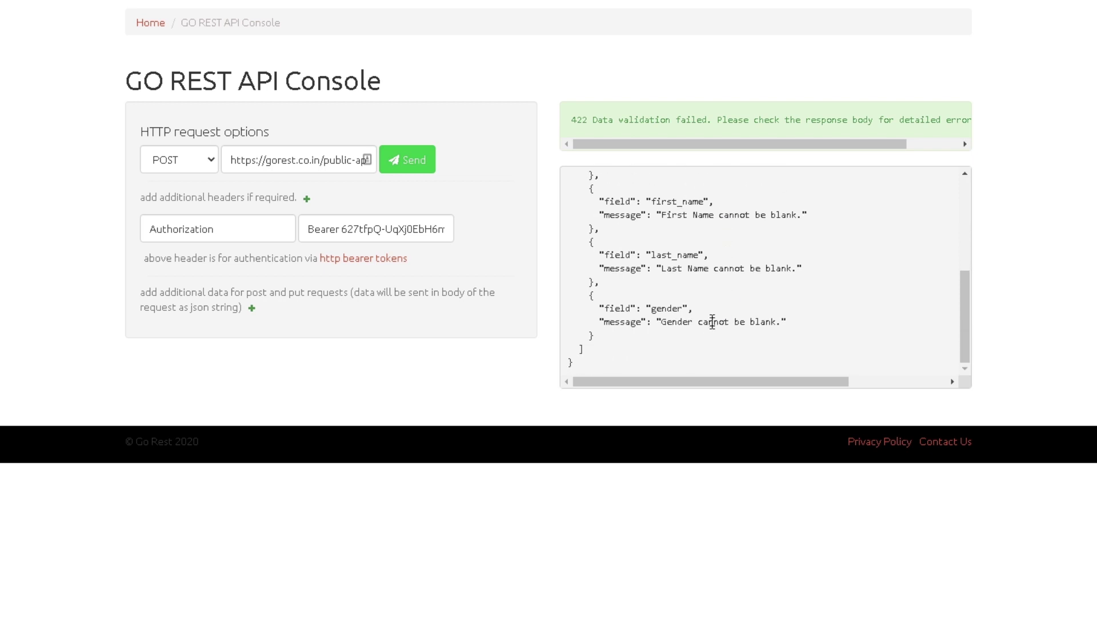
scroll(674, 286, "up", 1)
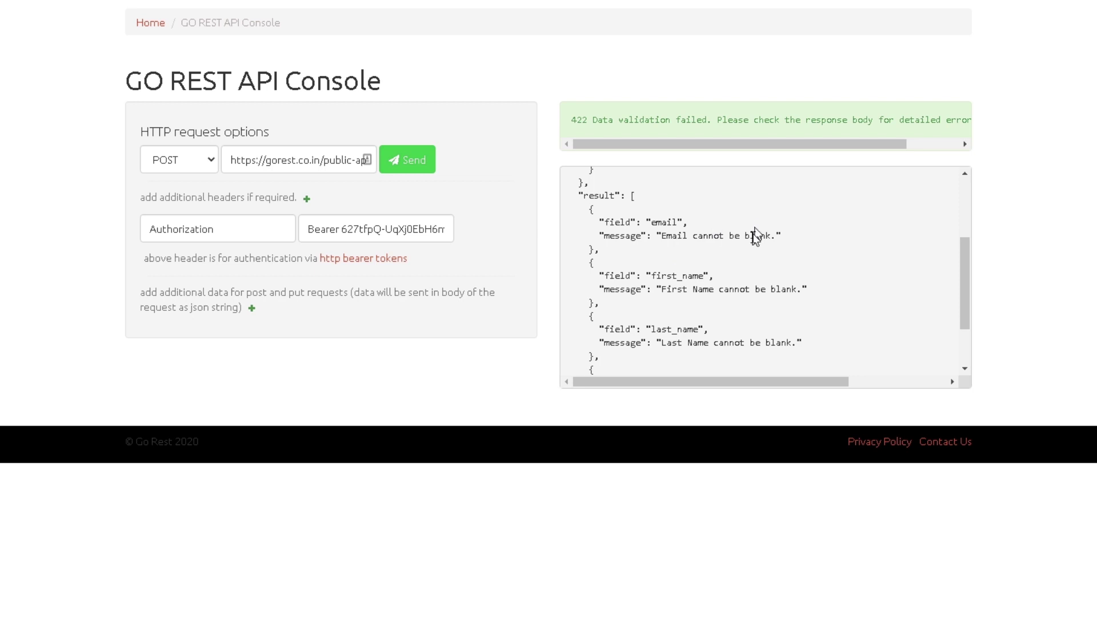
scroll(715, 264, "down", 1)
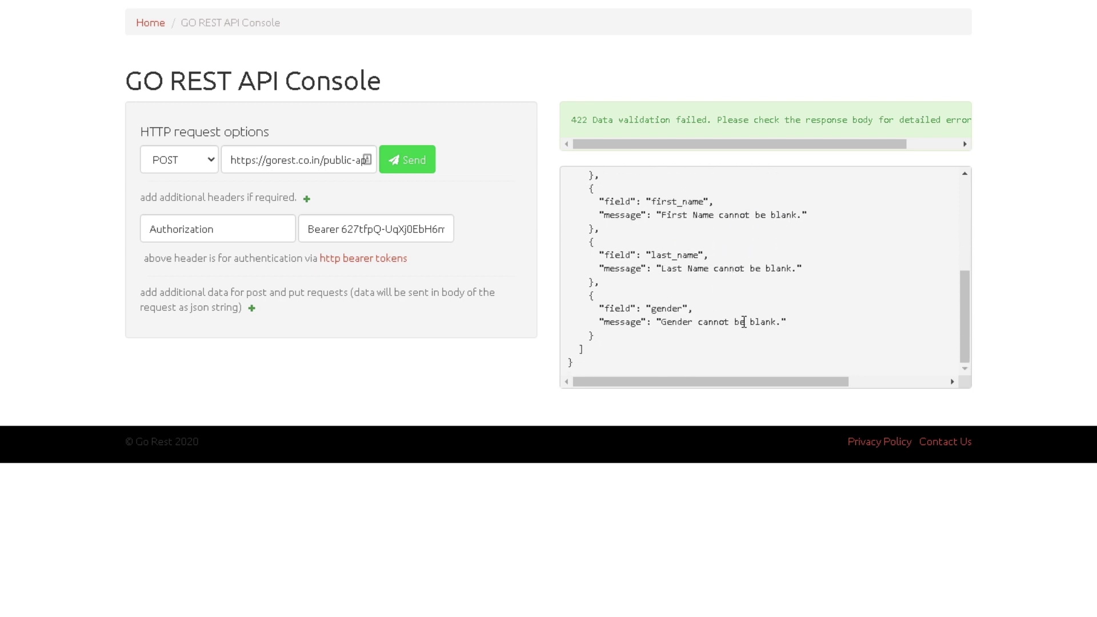
scroll(745, 322, "up", 1)
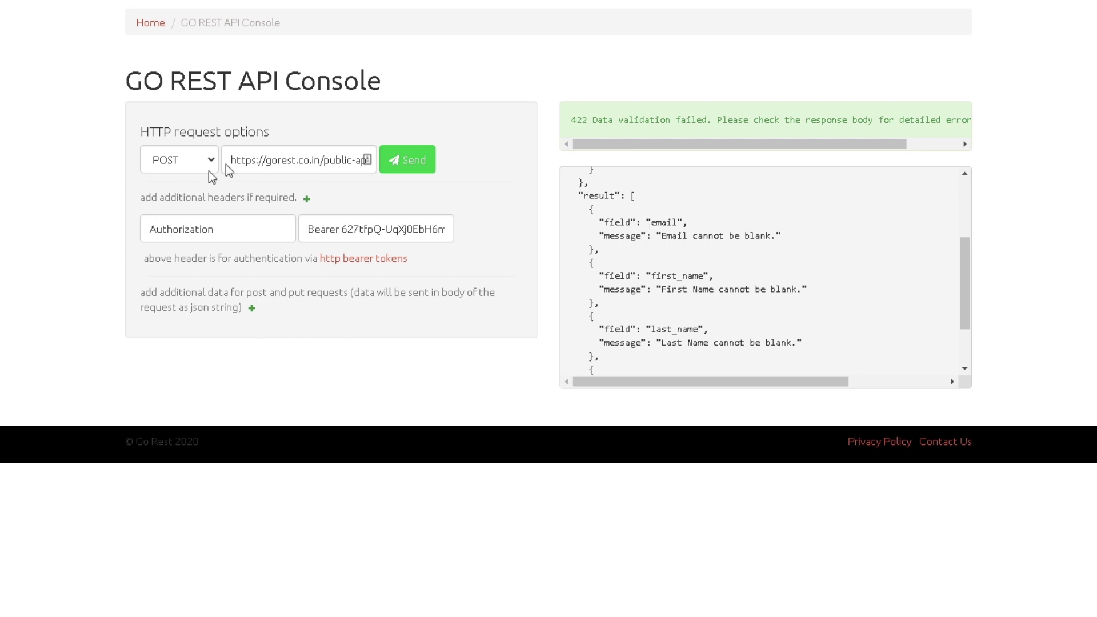
Step: Resend the POST and check the blank email, first_name, last_name and gender errors
left_click_drag(286, 159, 388, 174)
left_click(427, 167)
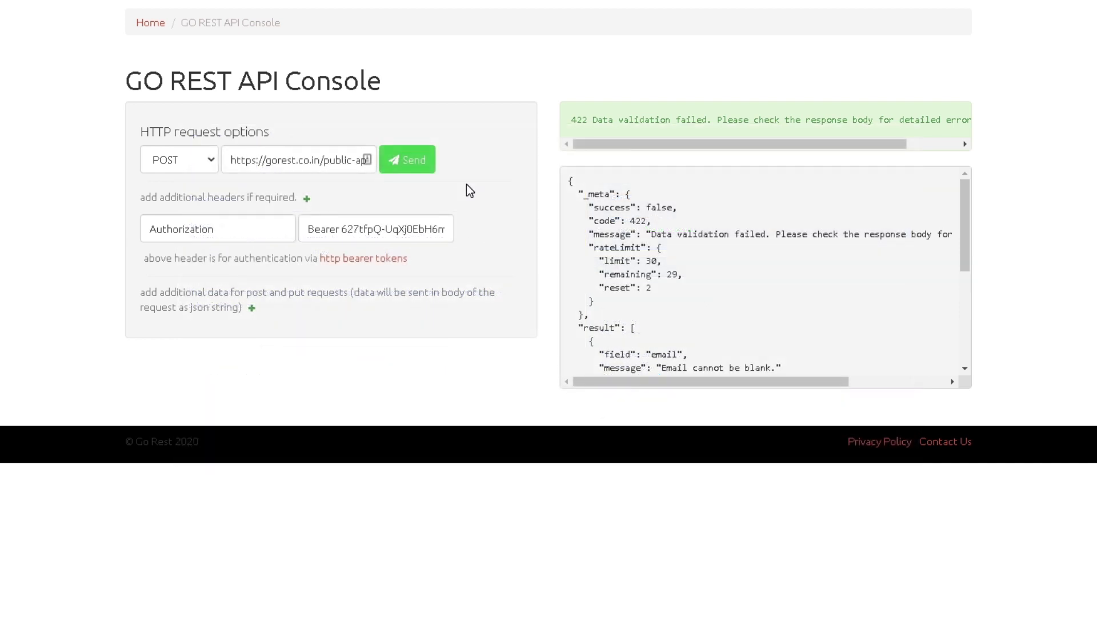
scroll(707, 255, "down", 3)
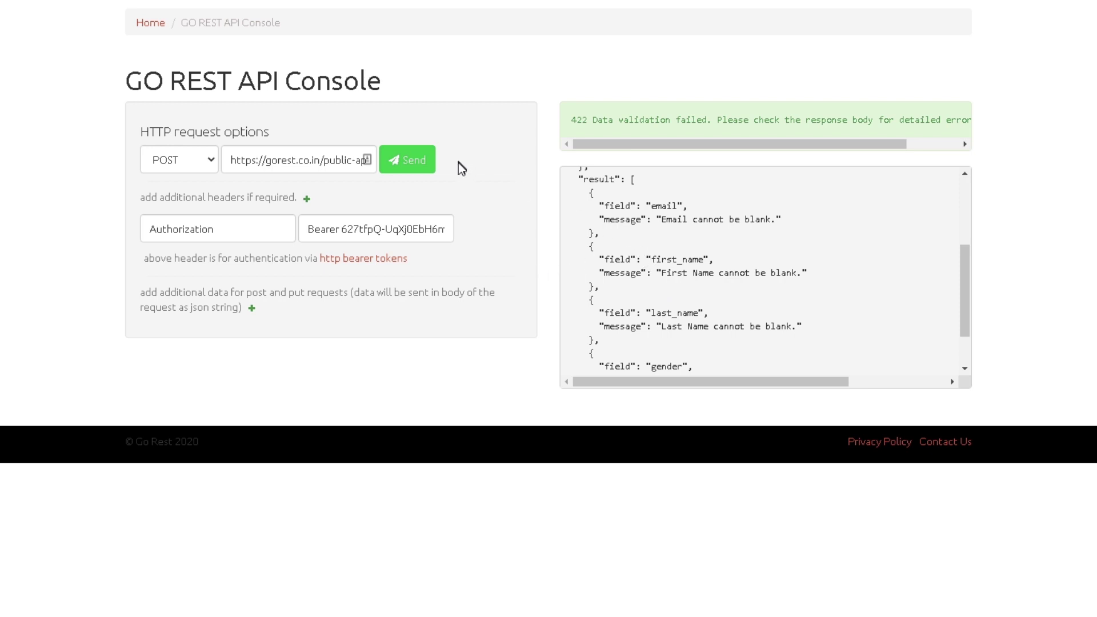
scroll(658, 285, "down", 2)
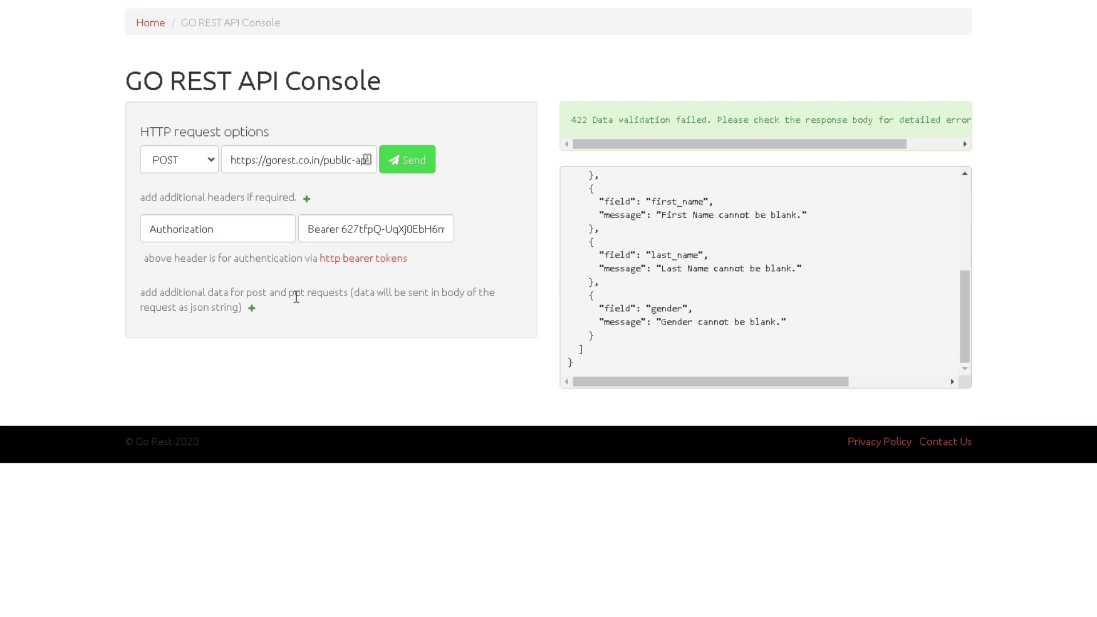
scroll(682, 269, "up", 2)
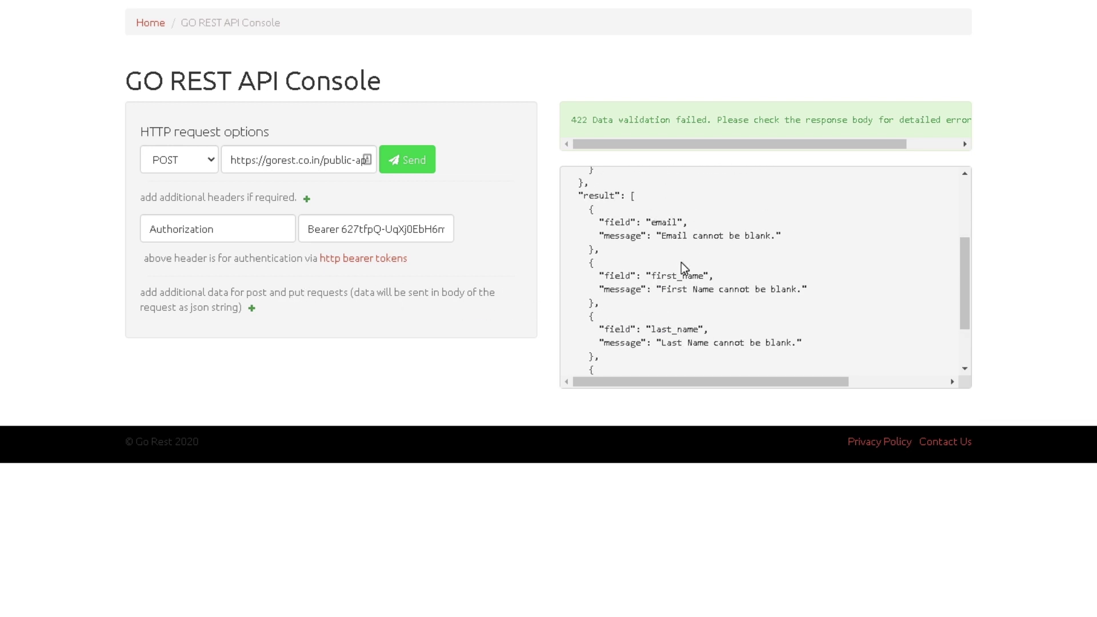
scroll(700, 292, "down", 2)
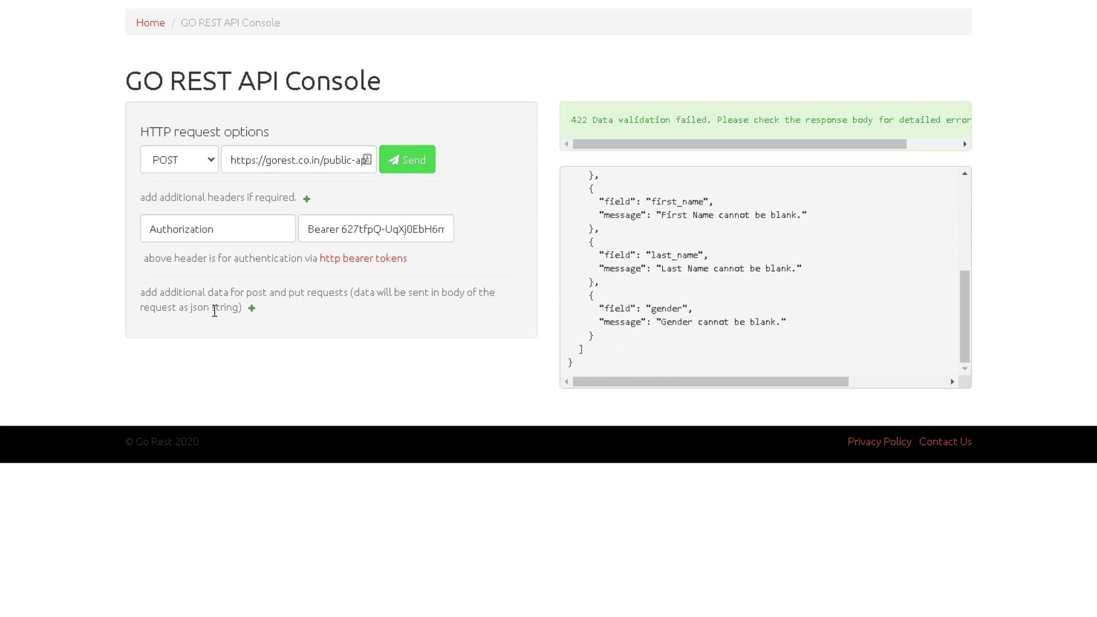
Step: Add first_name and last_name rows to the POST body with the user's first and last name
left_click(252, 309)
left_click(212, 337)
type("first_name")
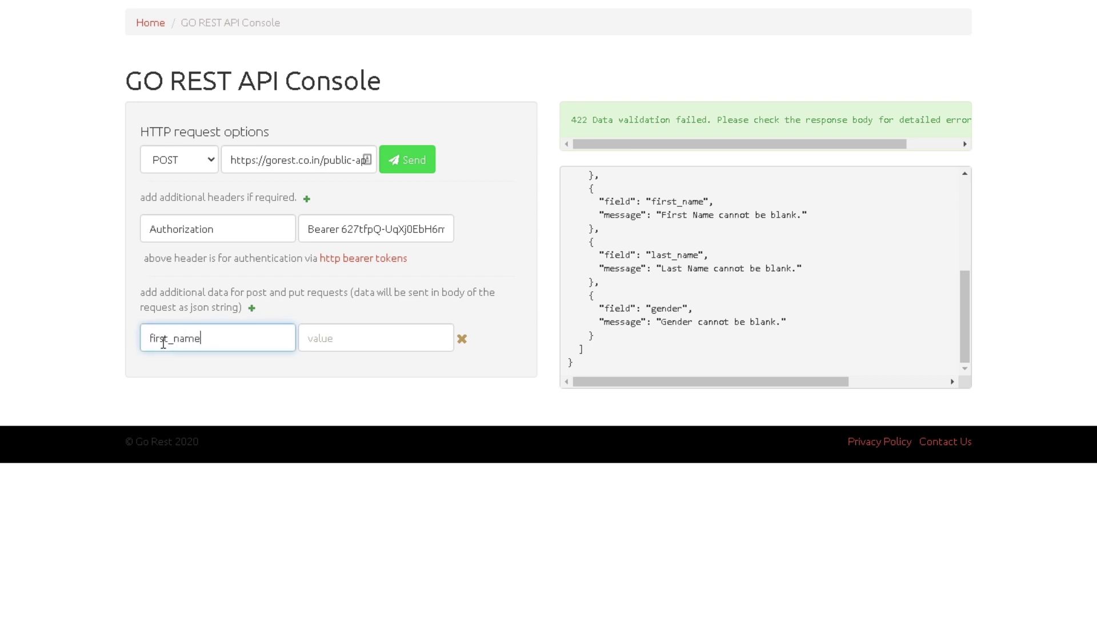
key("Tab")
type("J")
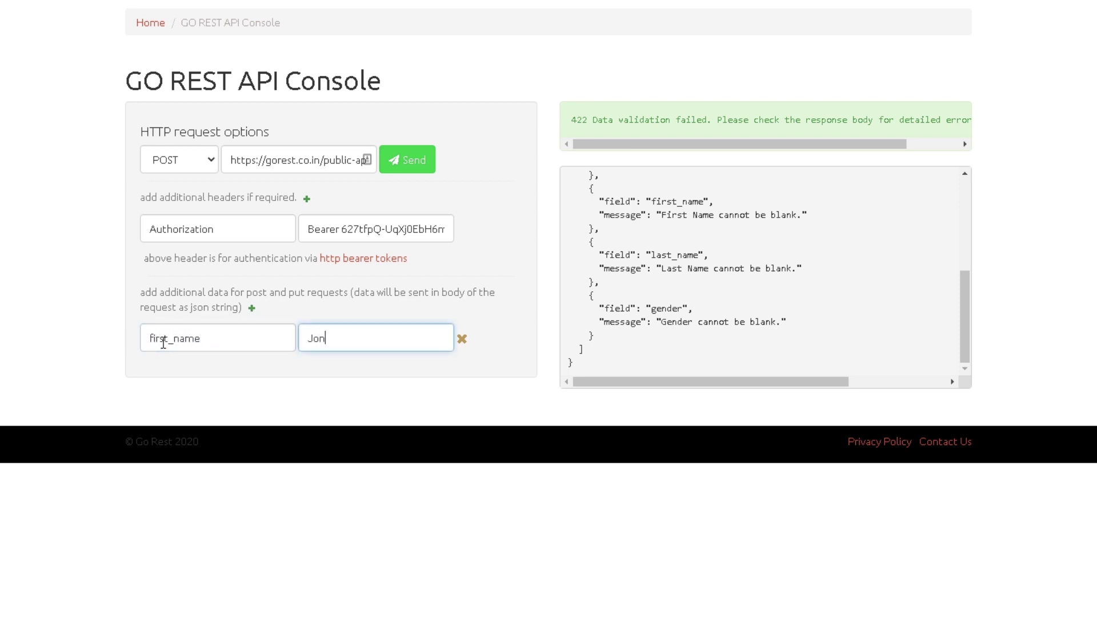
left_click(252, 308)
left_click(191, 377)
type("last_name")
key("Tab")
type("S")
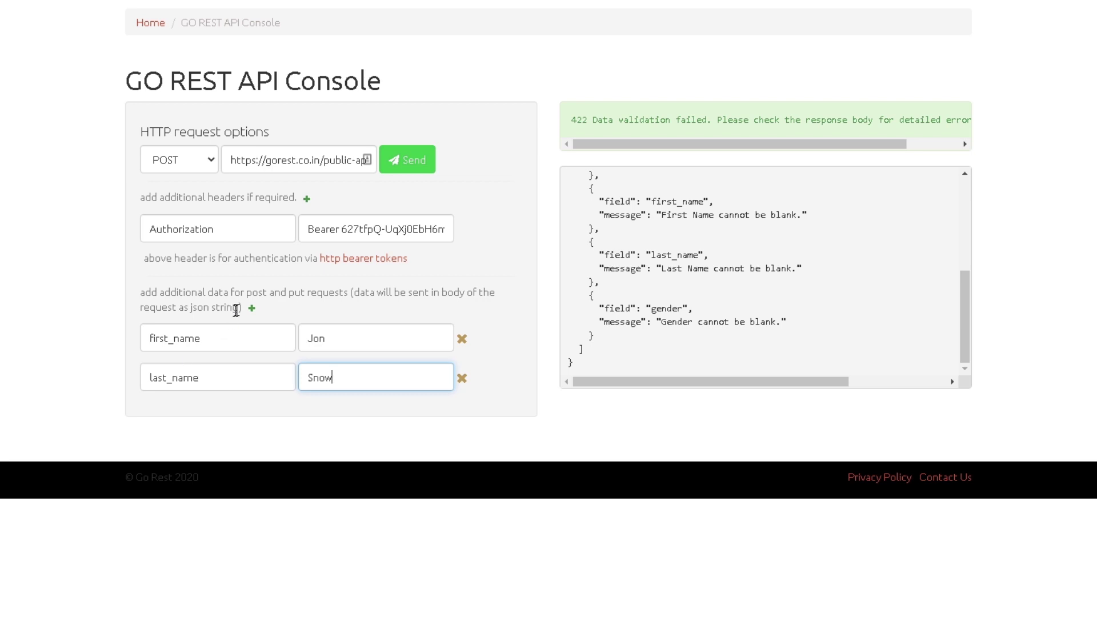
Step: Add a gender row set to Male and begin an email row with the user's address
left_click(252, 310)
left_click(216, 416)
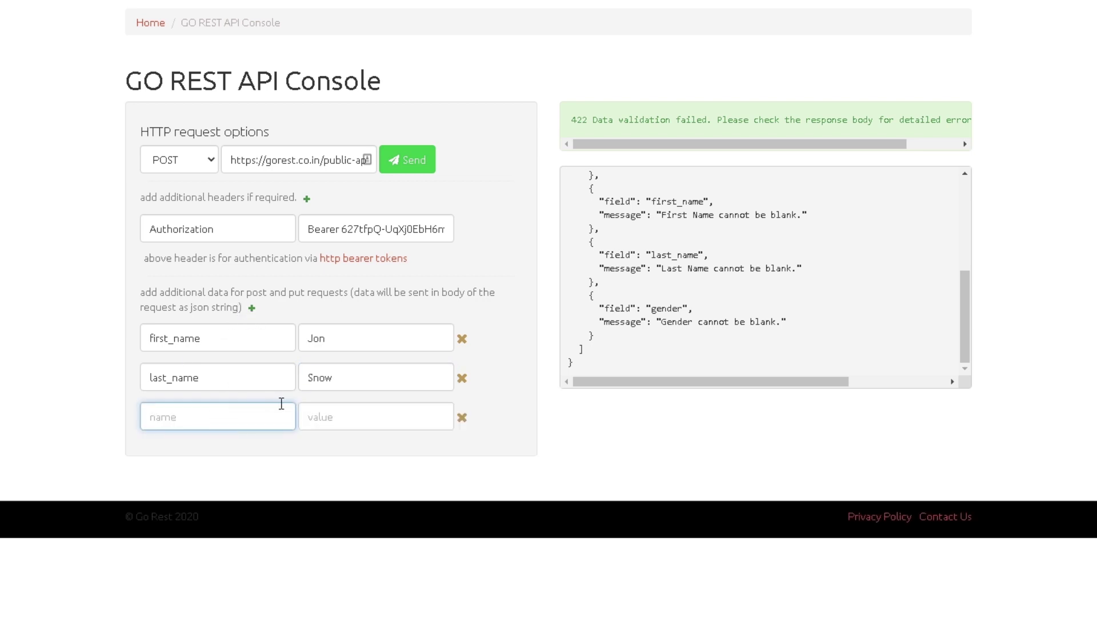
type("gender")
key("Tab")
type("Male")
left_click(251, 308)
scroll(806, 314, "up", 2)
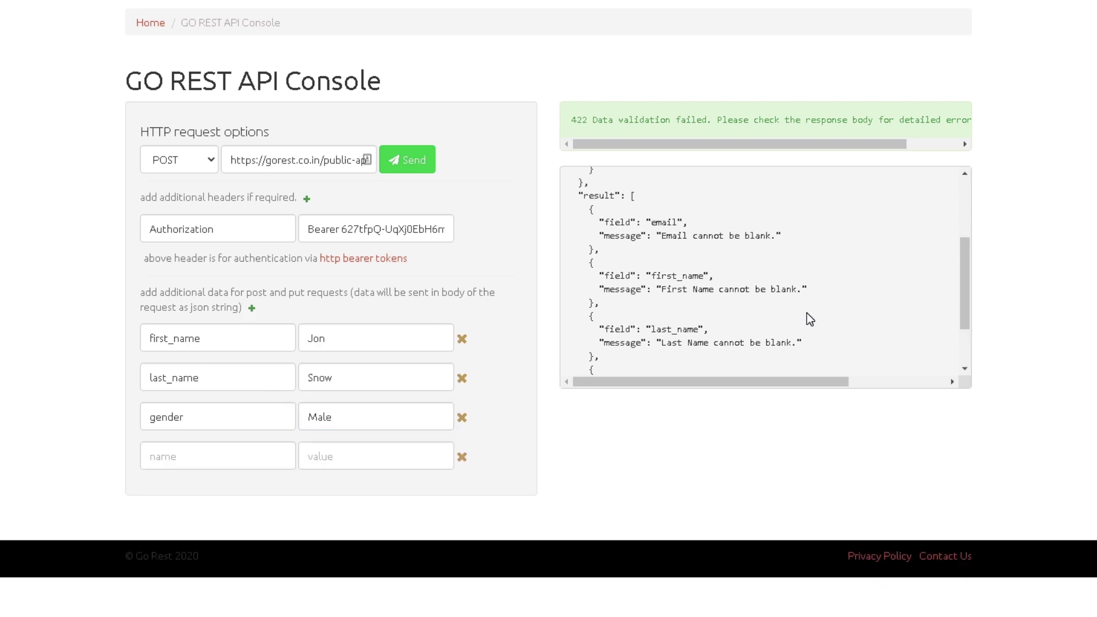
left_click(263, 454)
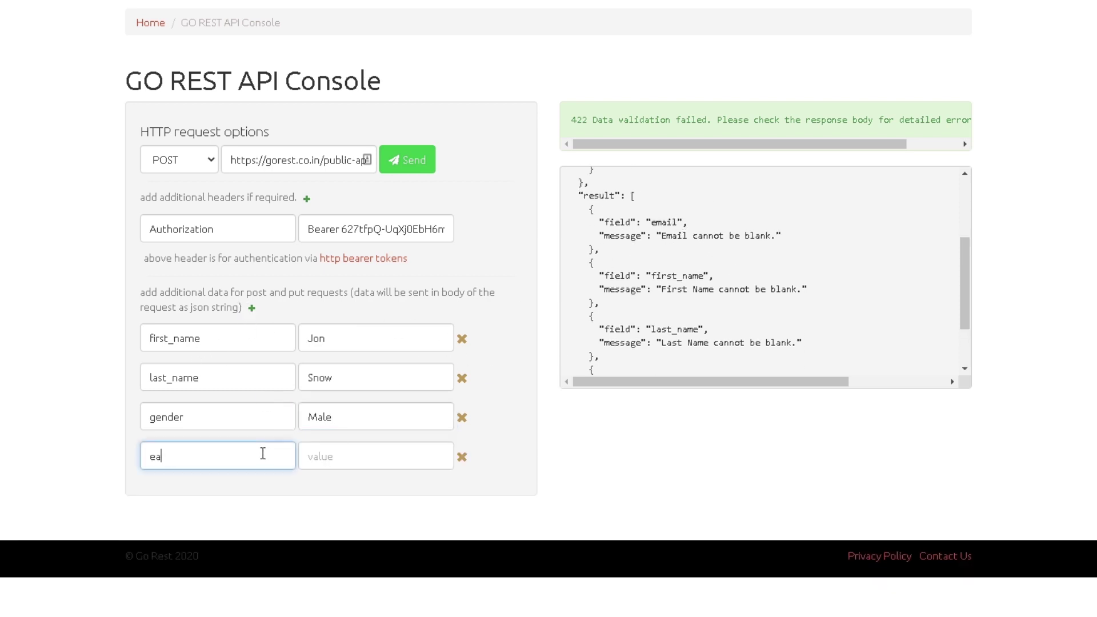
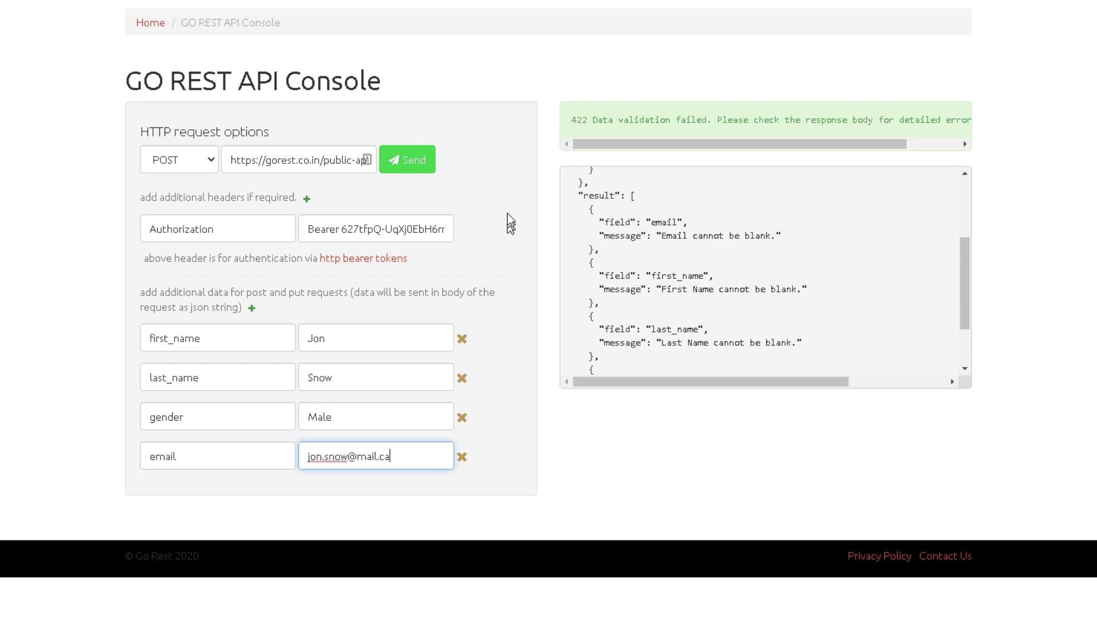
Step: Send the create-user request and inspect the 422 'Gender is invalid' error in the response
left_click(412, 170)
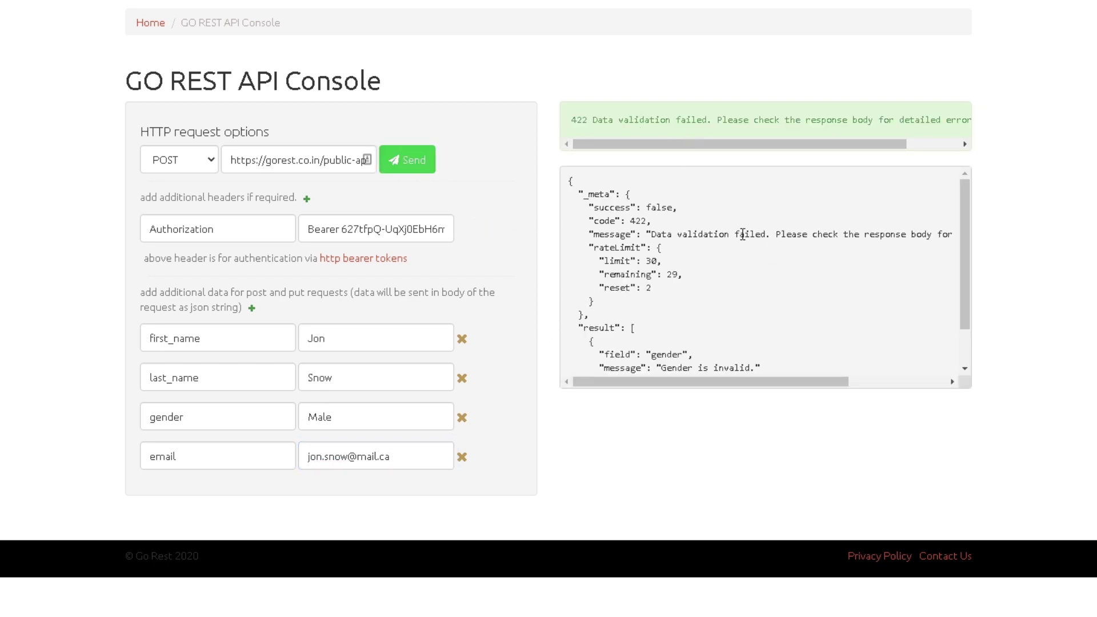
scroll(746, 247, "down", 2)
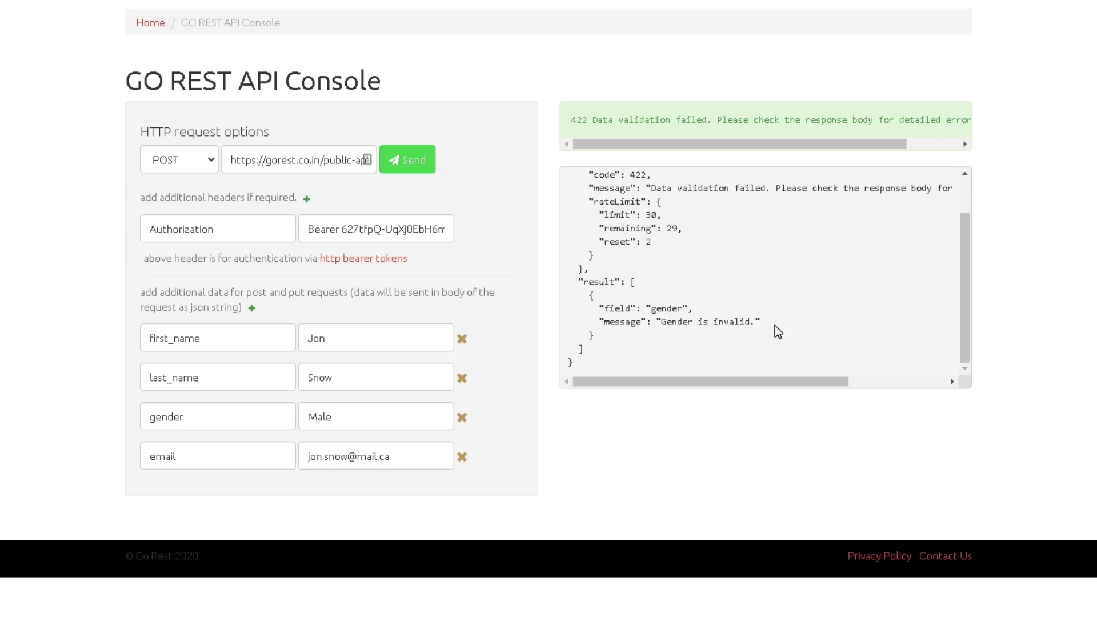
left_click_drag(777, 329, 631, 309)
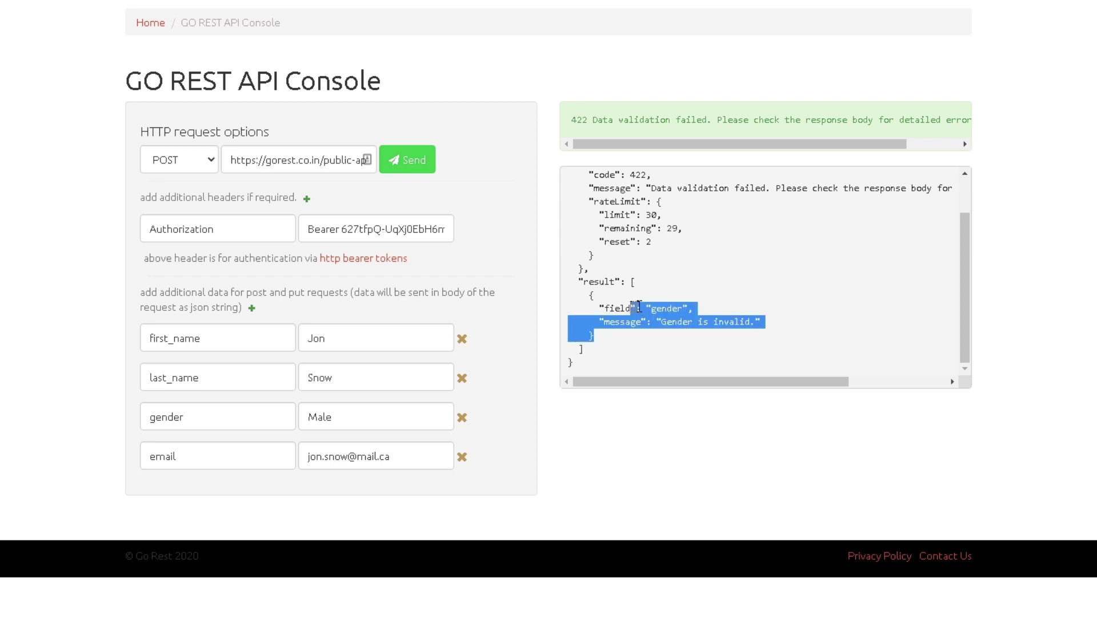
left_click(711, 311)
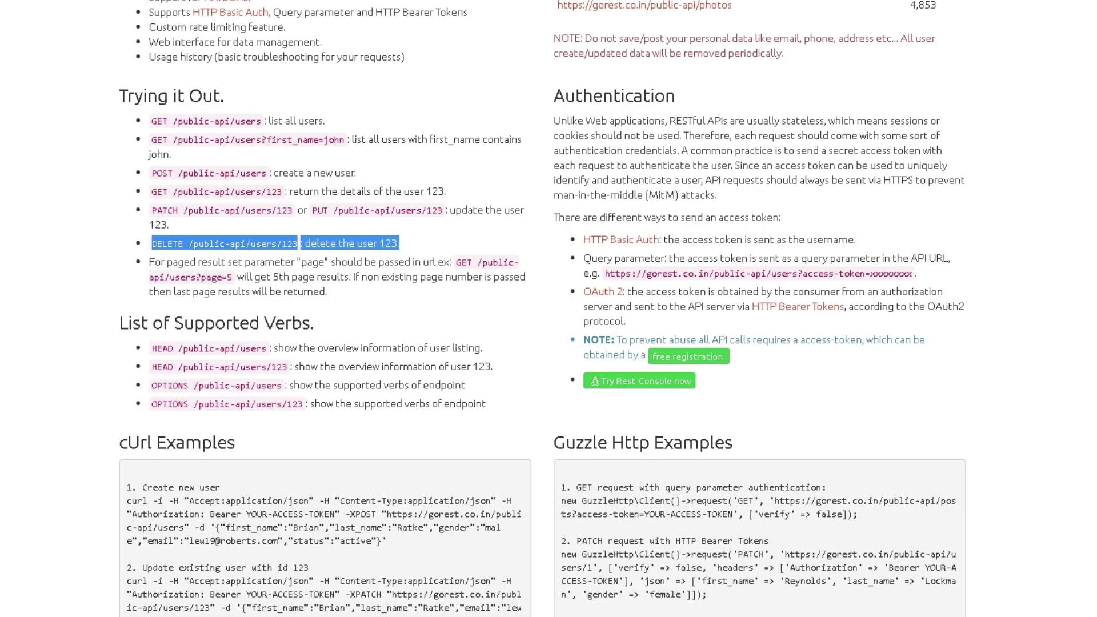
Step: Open public-api/users in a new tab and check existing users' gender is lowercase 'male'
scroll(634, 217, "up", 4)
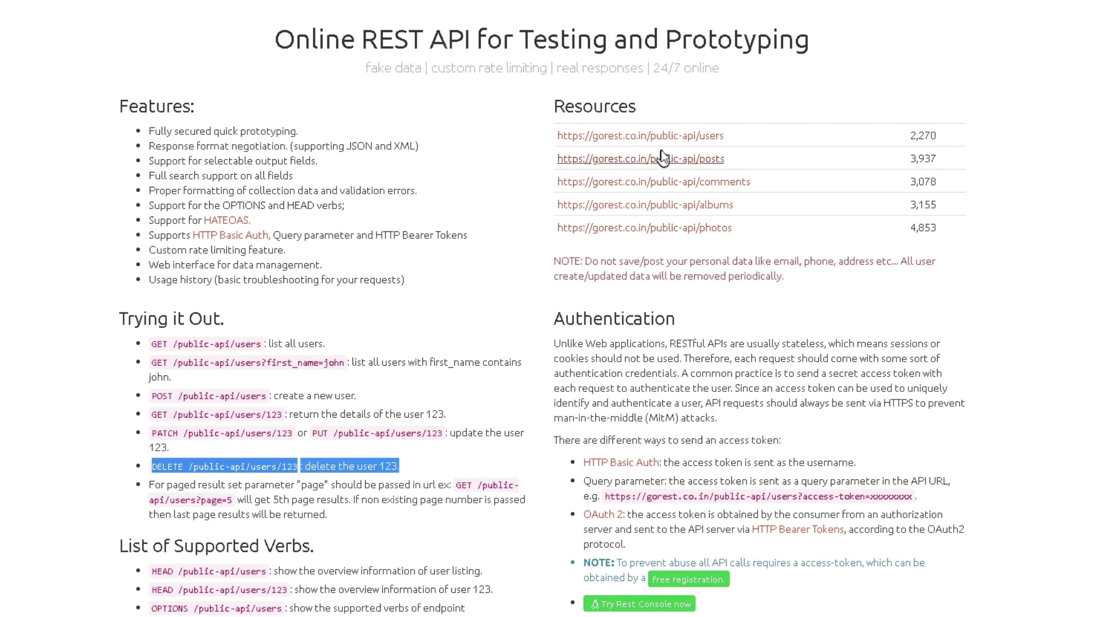
middle_click(640, 136)
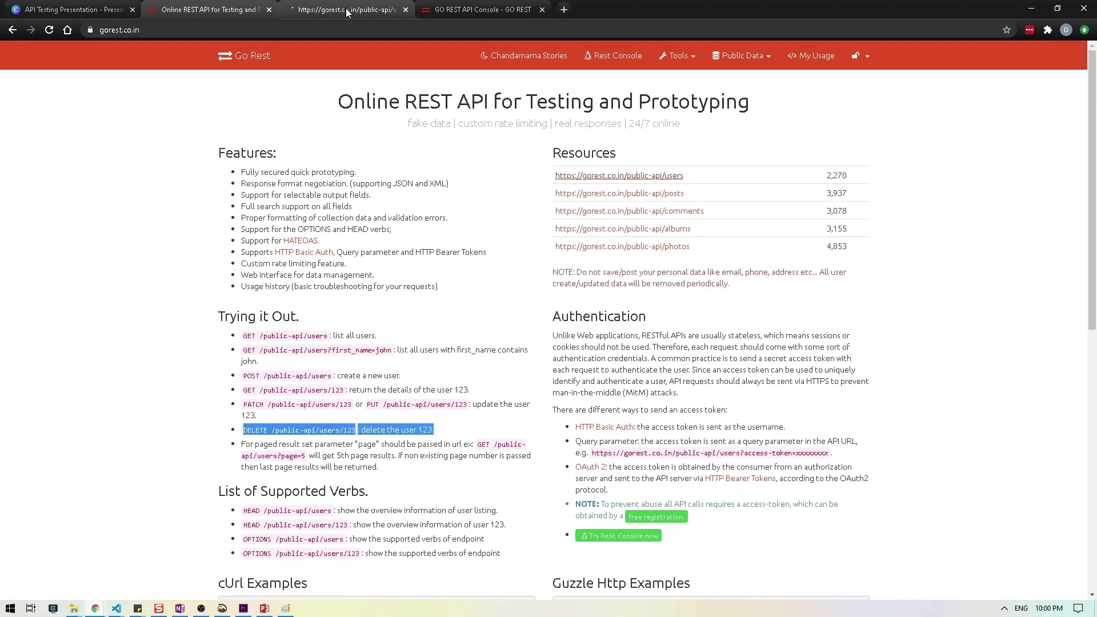
left_click(347, 13)
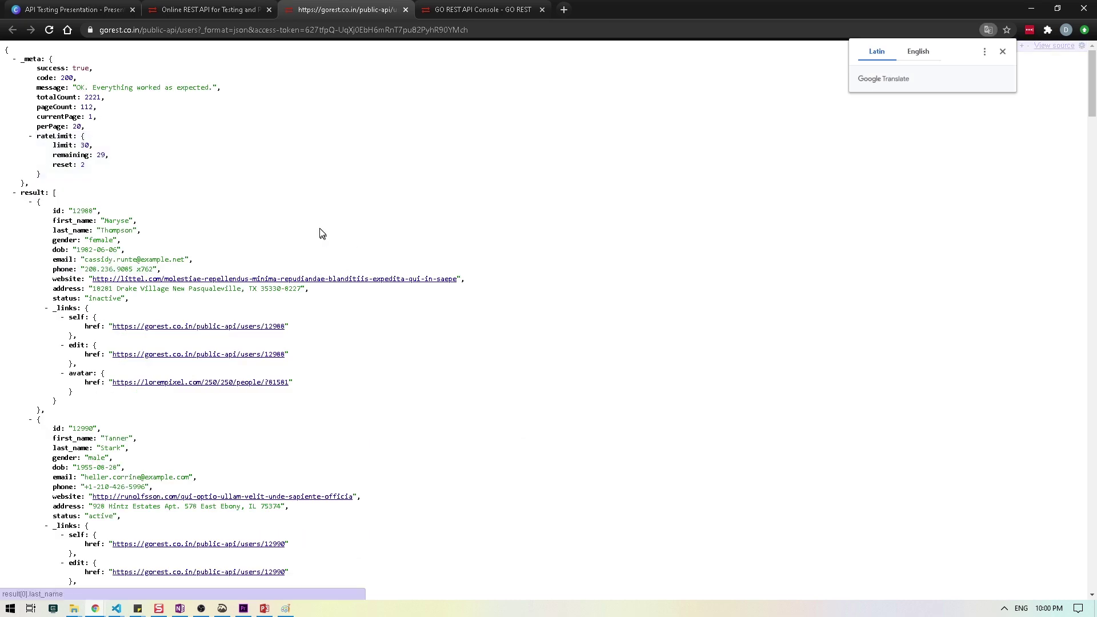
scroll(252, 251, "down", 5)
scroll(276, 267, "down", 5)
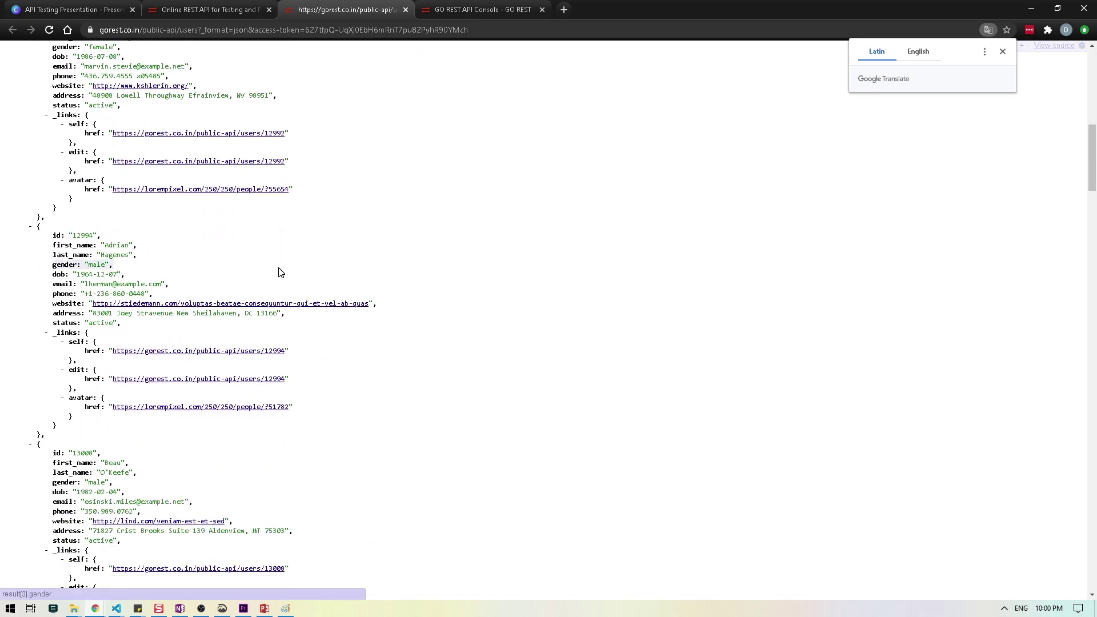
double_click(99, 266)
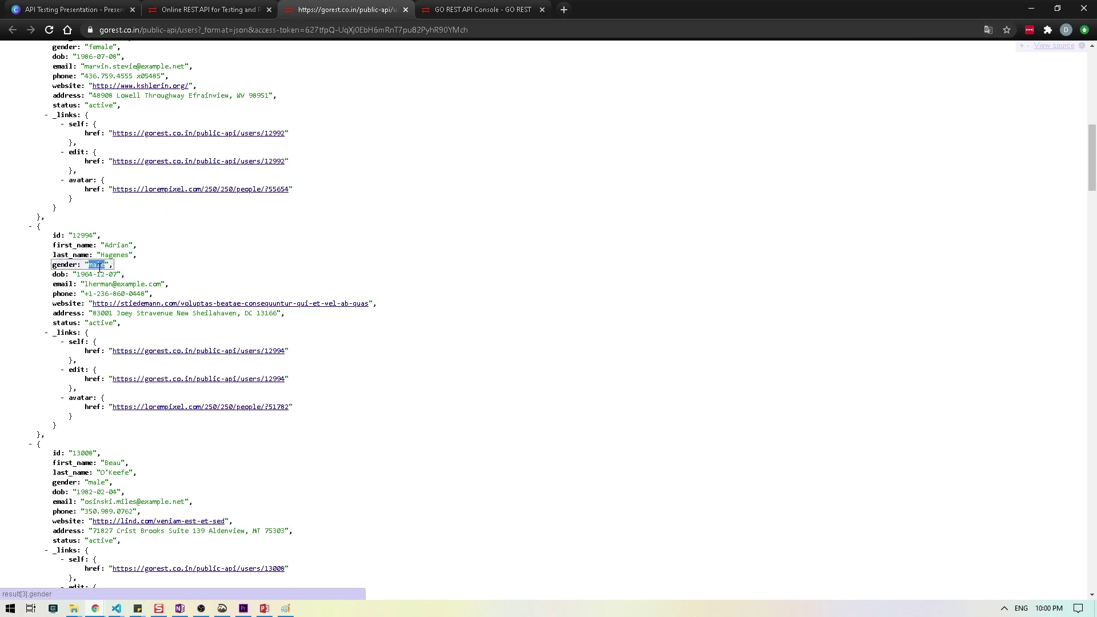
left_click(100, 274)
Step: Change the gender value from 'Male' to lowercase 'male' and resend the request
left_click(456, 9)
left_click_drag(340, 401, 348, 399)
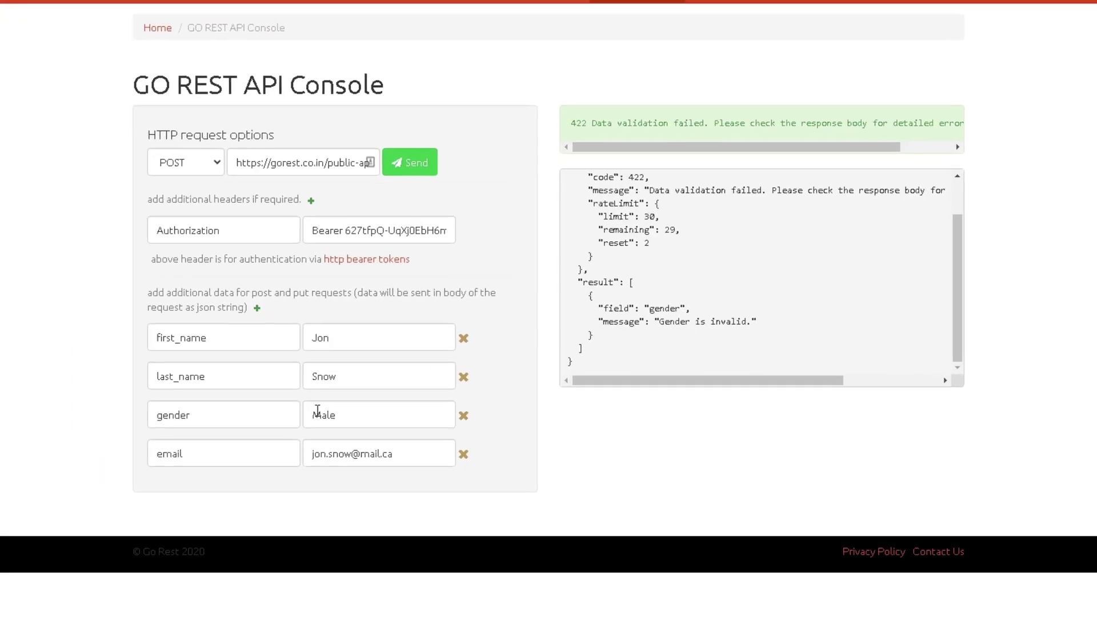
type("male")
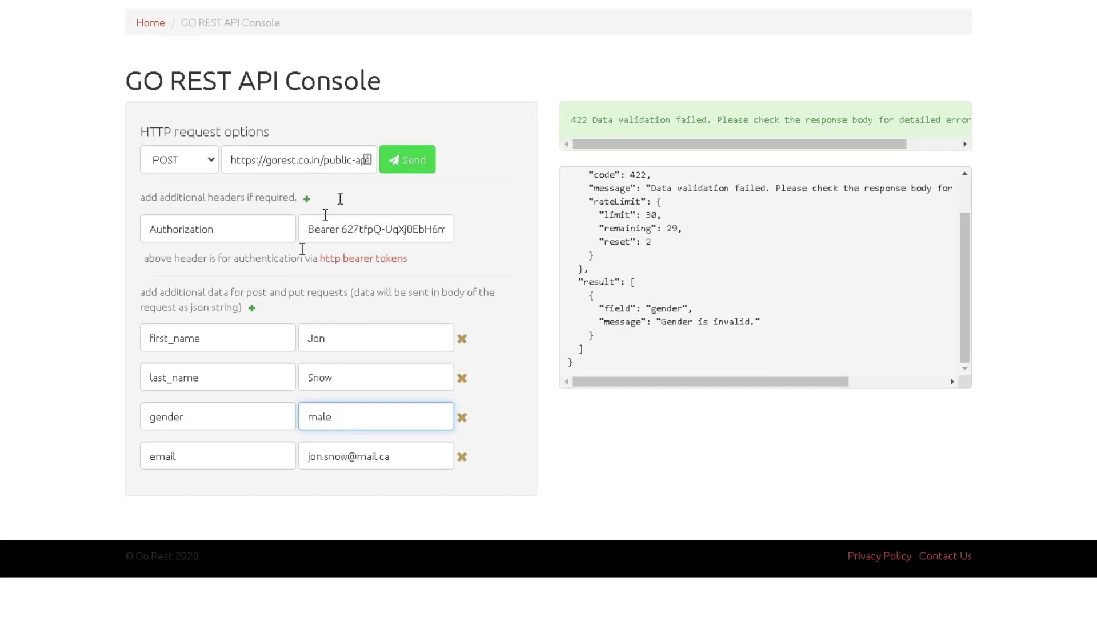
left_click(404, 168)
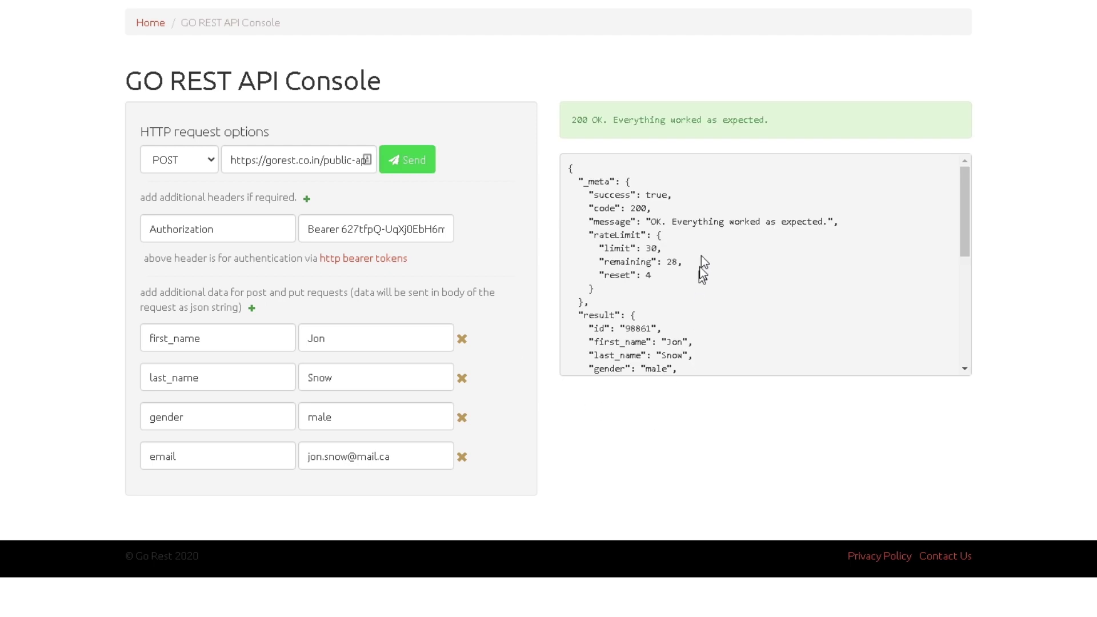
Step: Review the 200 OK response showing new user id 98061 and the saved e-mail
left_click_drag(571, 118, 791, 118)
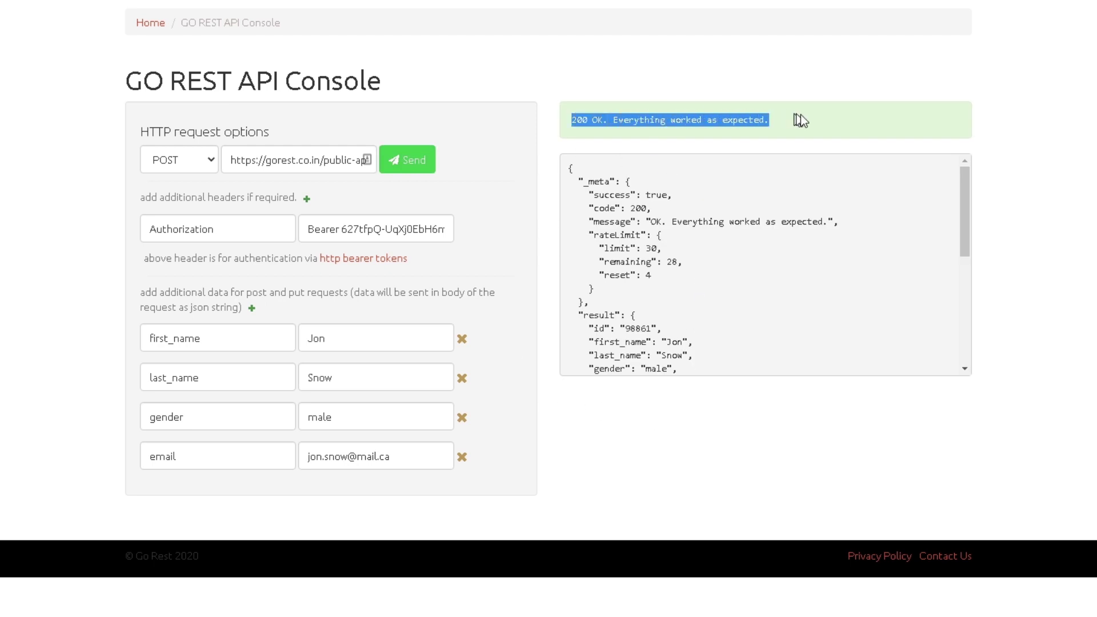
left_click(786, 226)
scroll(783, 240, "down", 5)
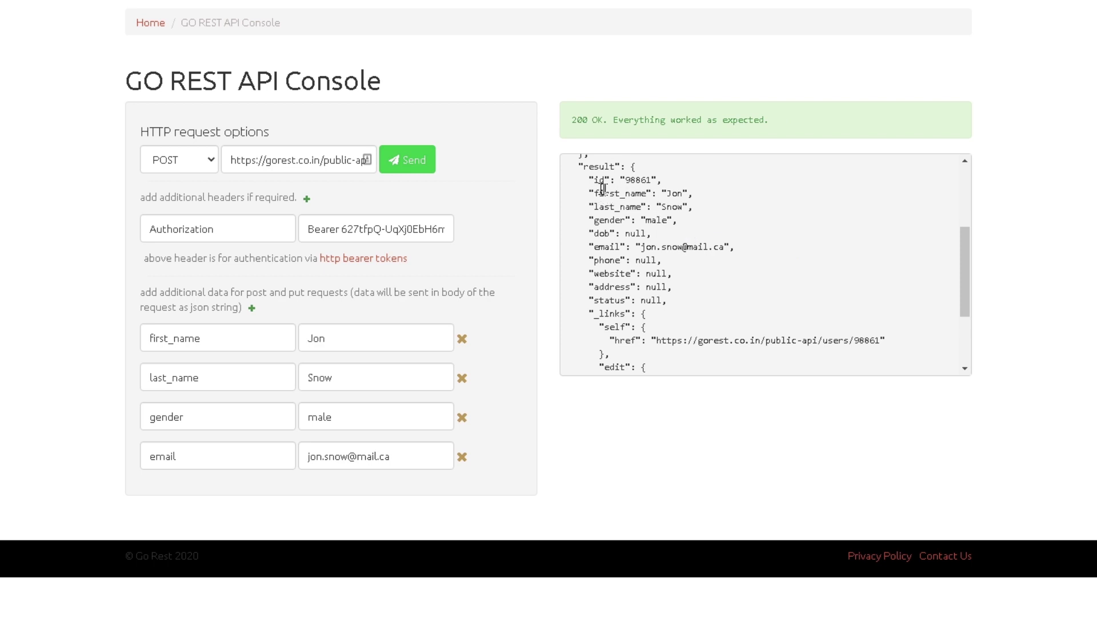
left_click_drag(592, 183, 588, 181)
left_click(691, 210)
left_click(624, 230)
left_click_drag(642, 247, 749, 255)
left_click(747, 279)
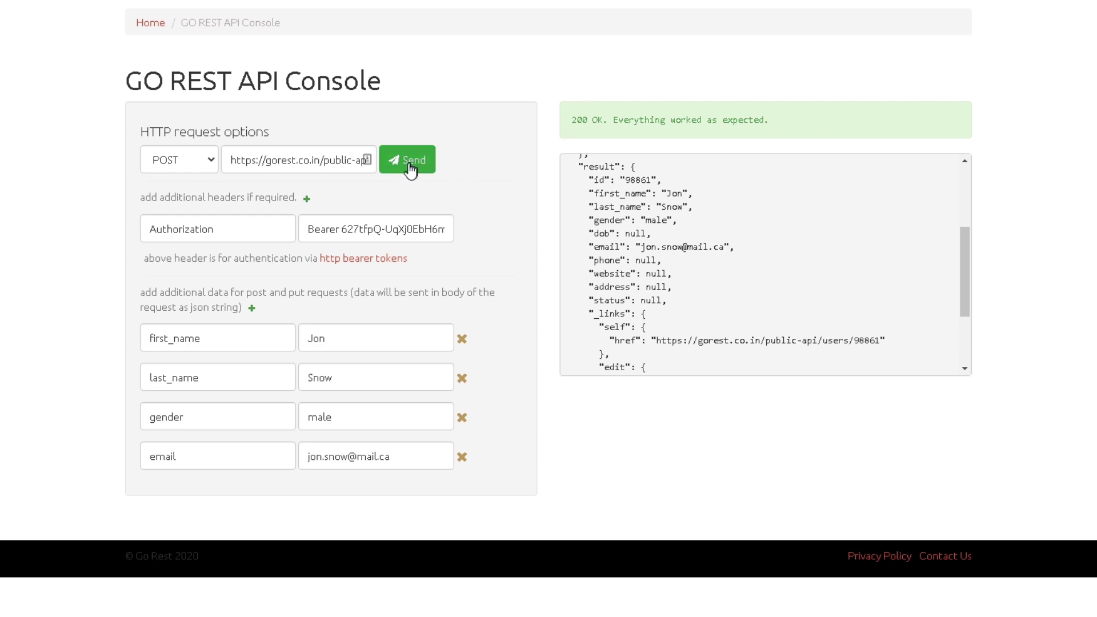
left_click_drag(392, 457, 372, 457)
left_click(314, 526)
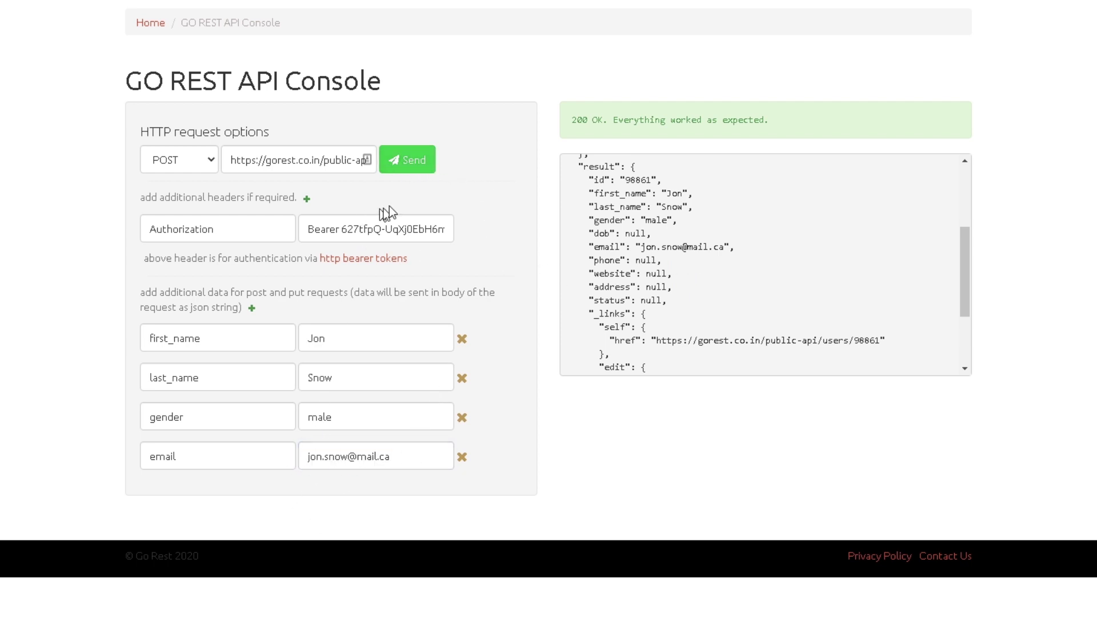
Step: Resend the identical request and review the 422 'email has already been taken' error
double_click(641, 179)
left_click(431, 159)
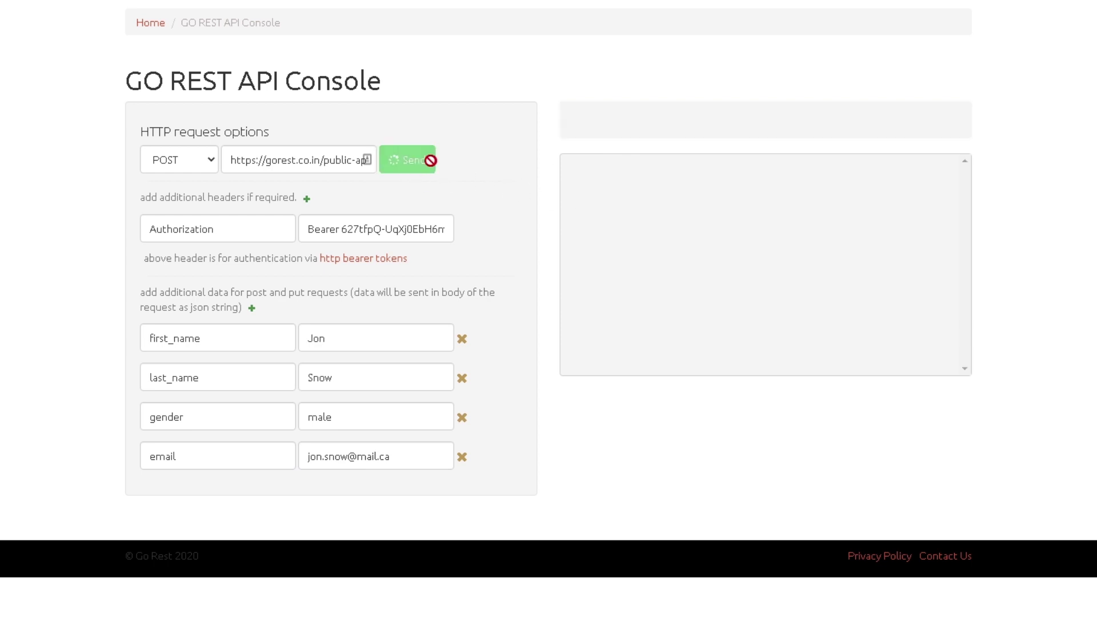
left_click_drag(587, 121, 741, 123)
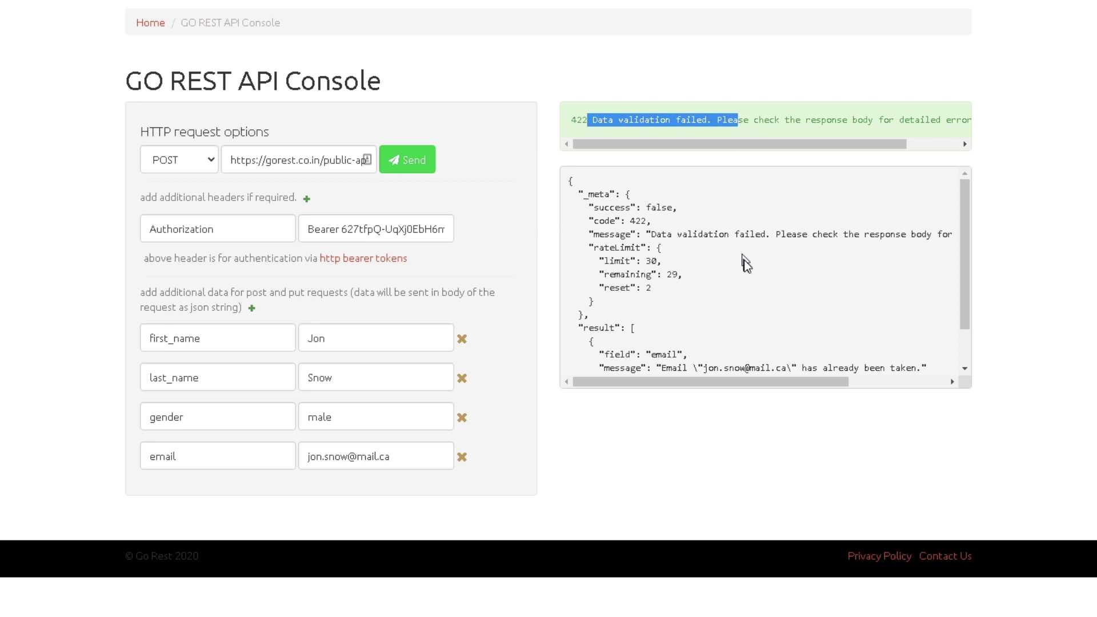
left_click(745, 262)
scroll(745, 262, "down", 2)
left_click_drag(719, 322, 916, 321)
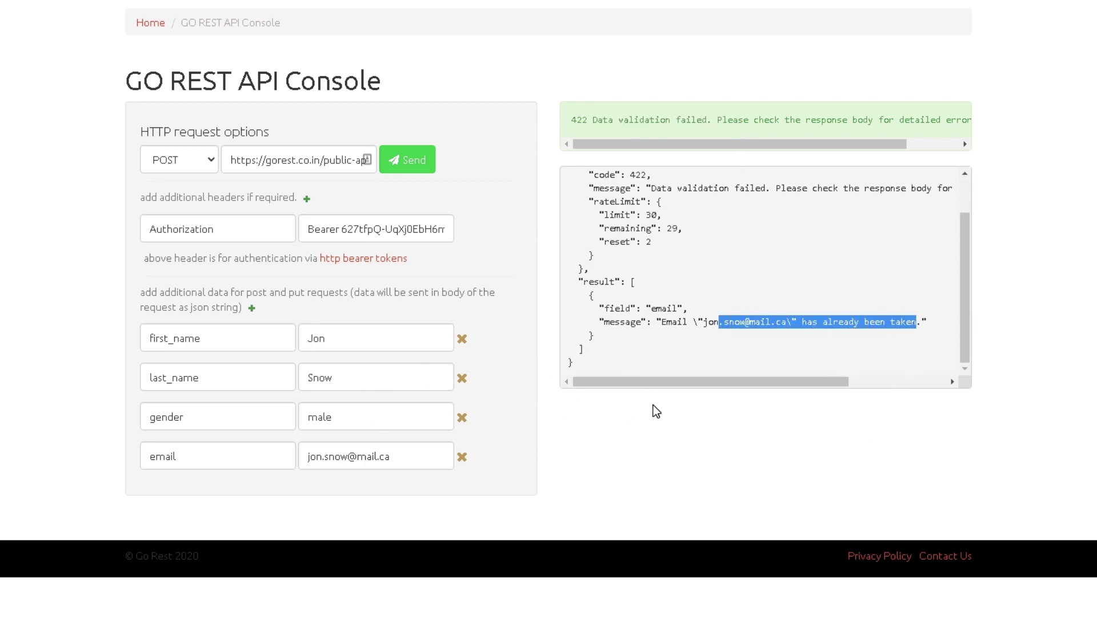
left_click_drag(405, 467, 290, 454)
left_click(629, 469)
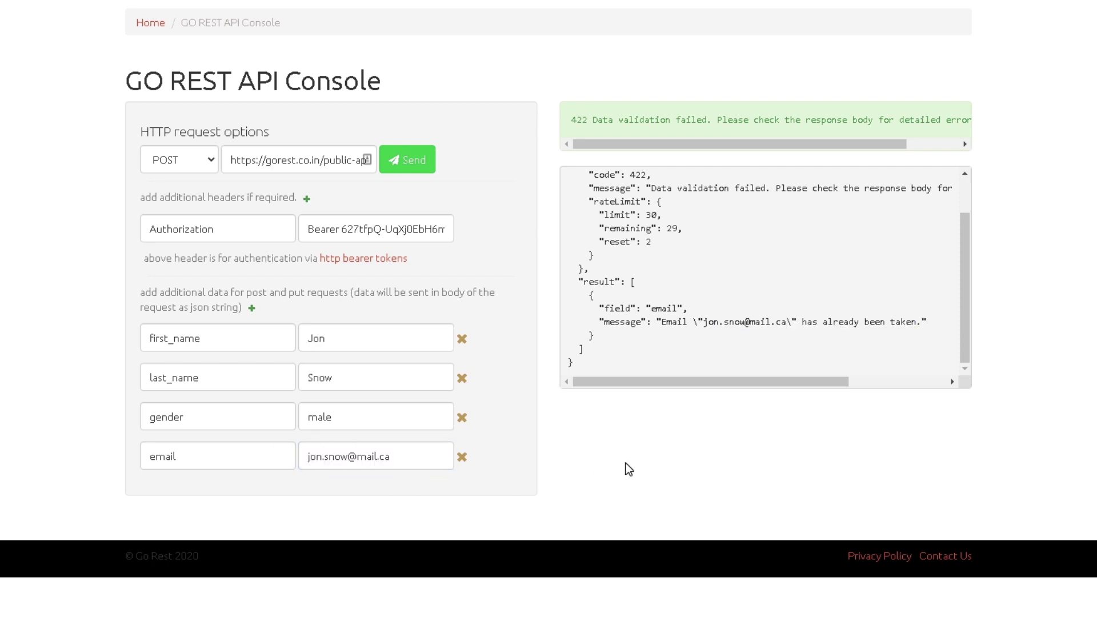